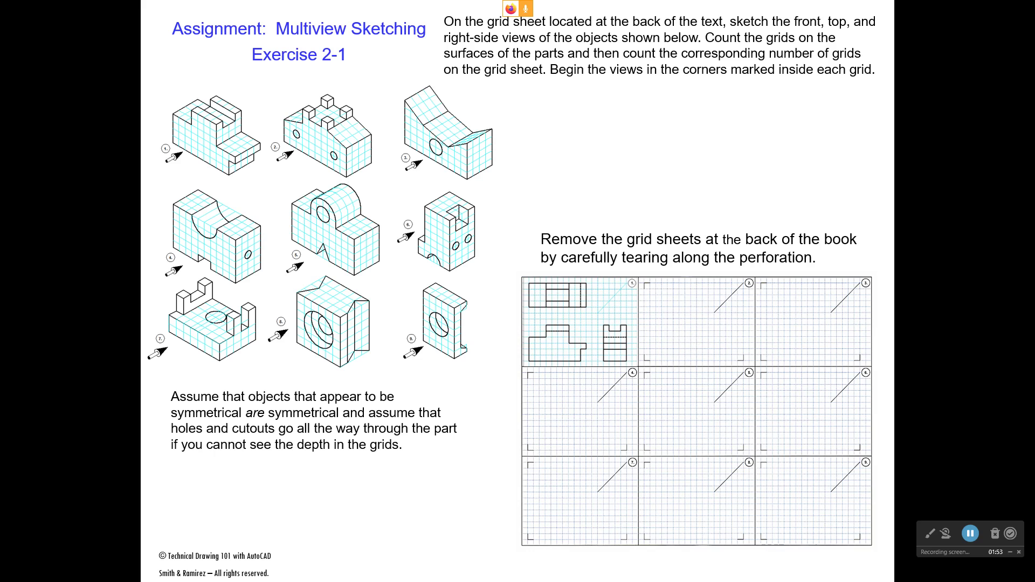
Switch to Inventor and examine part Ex. 2.1.1 in its front, top and right-side views, ending in the isometric home view
key(alt+Tab)
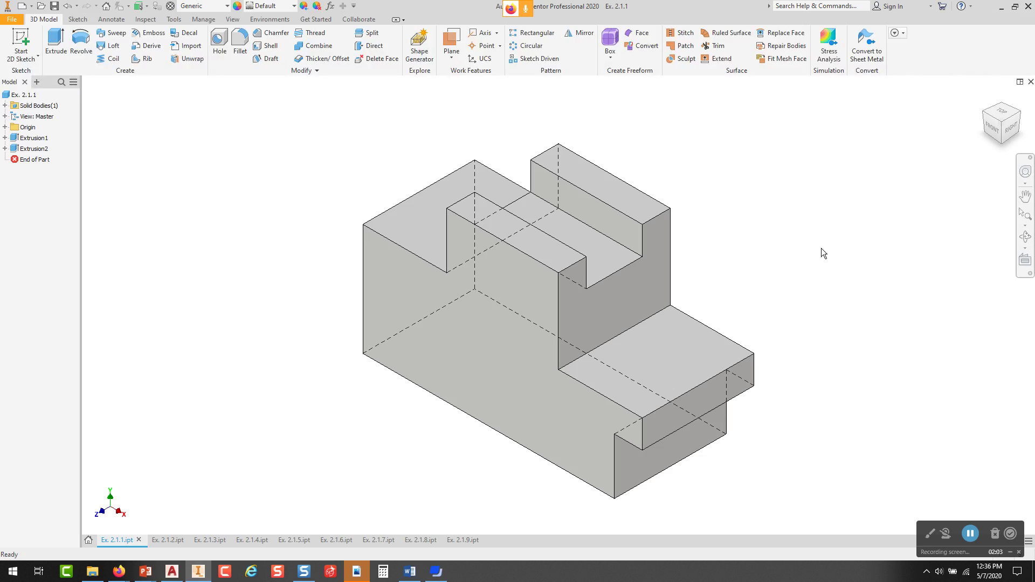
click(994, 132)
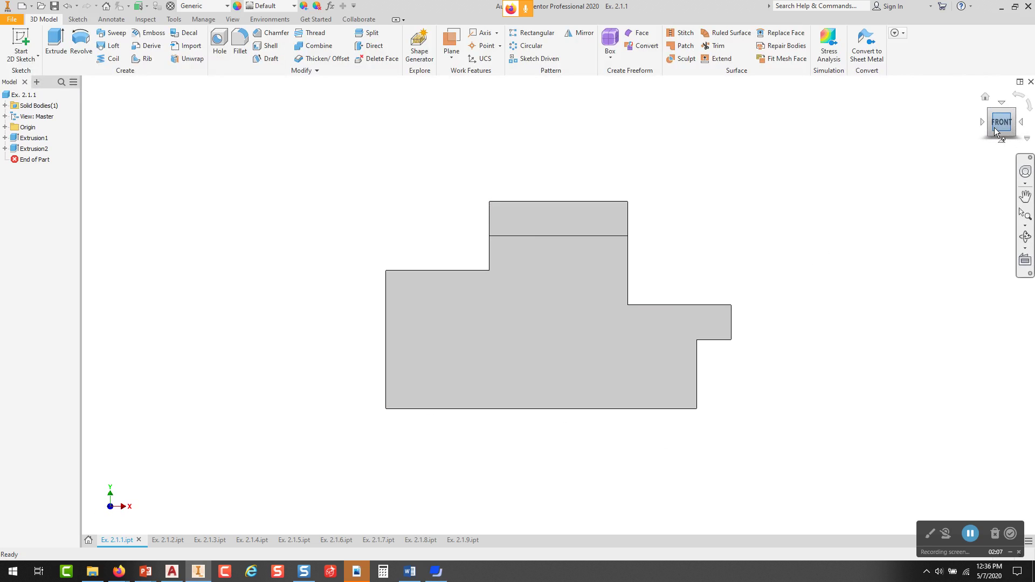
click(1001, 102)
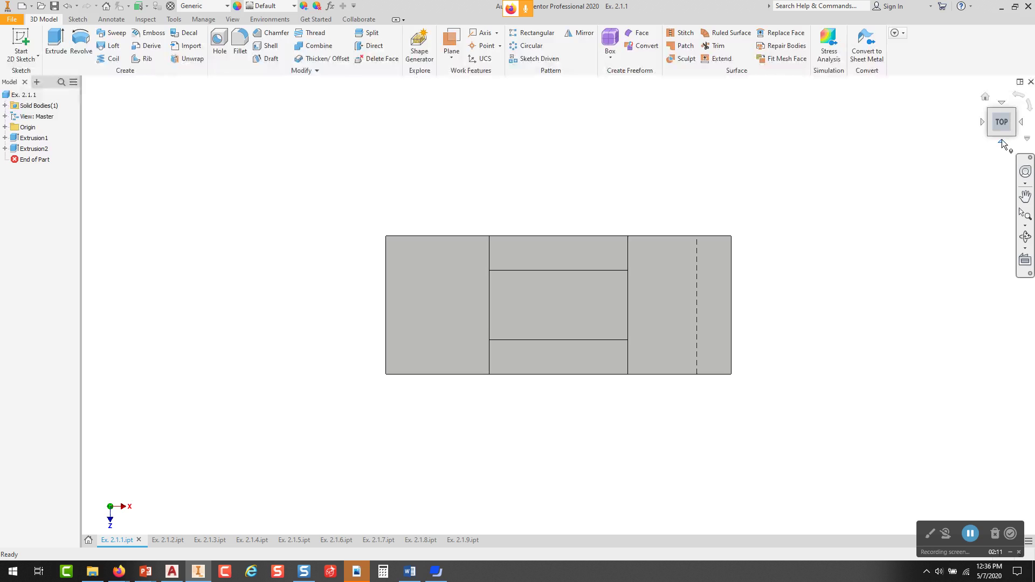
click(1002, 141)
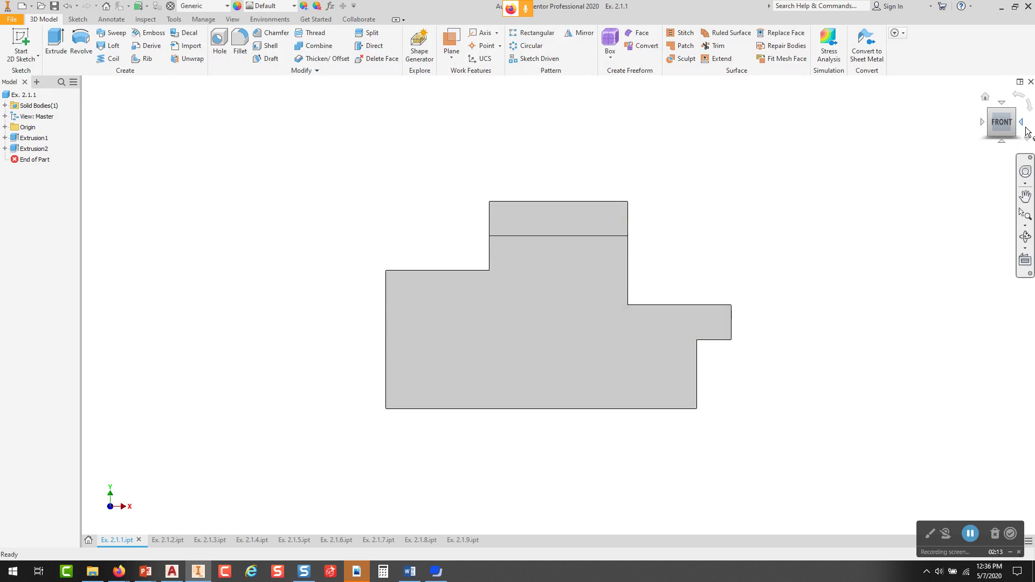
click(1024, 125)
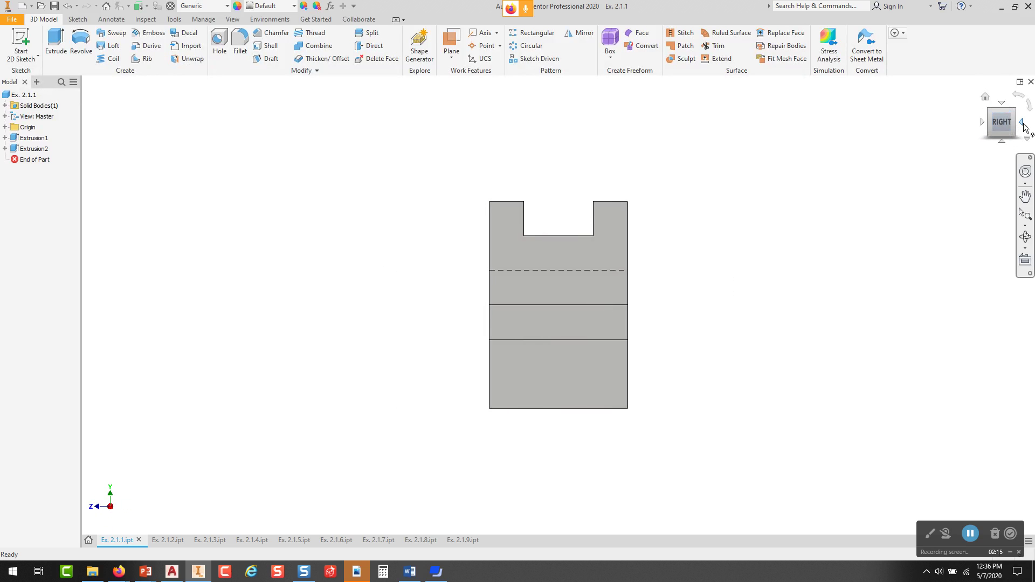
click(982, 122)
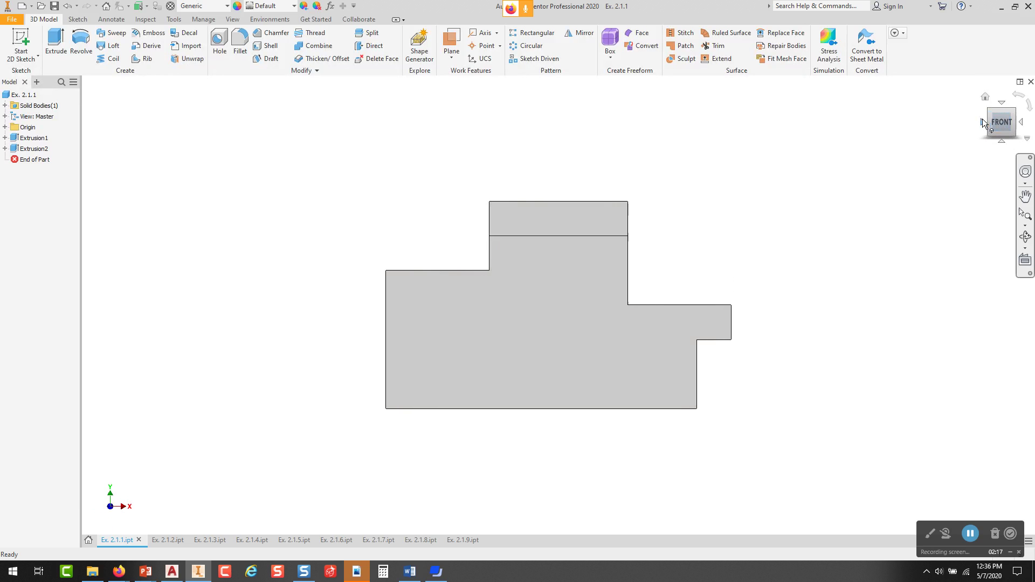
click(985, 98)
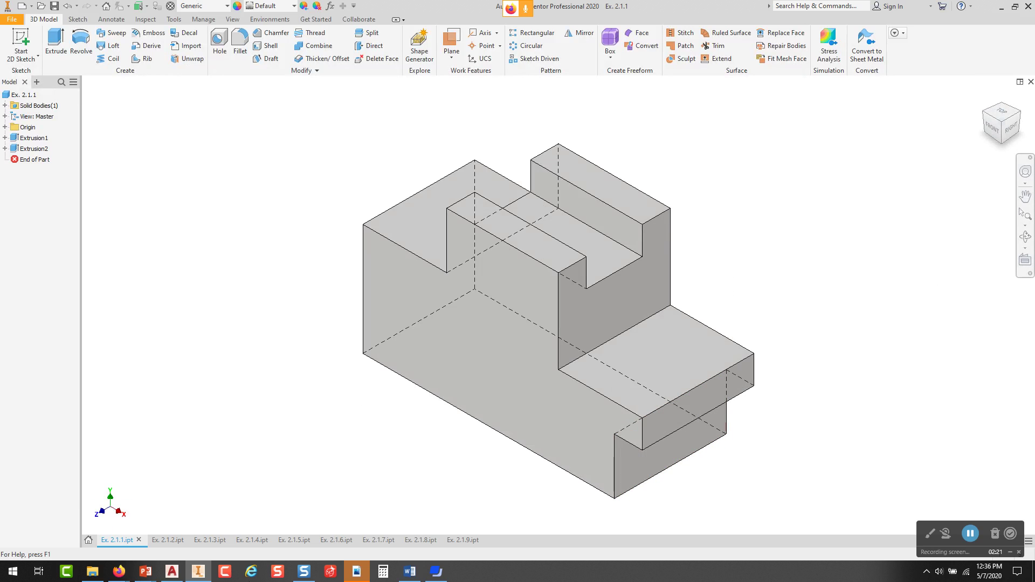
Open part Ex. 2.1.2 and examine its front view, ending in the isometric home view
click(173, 542)
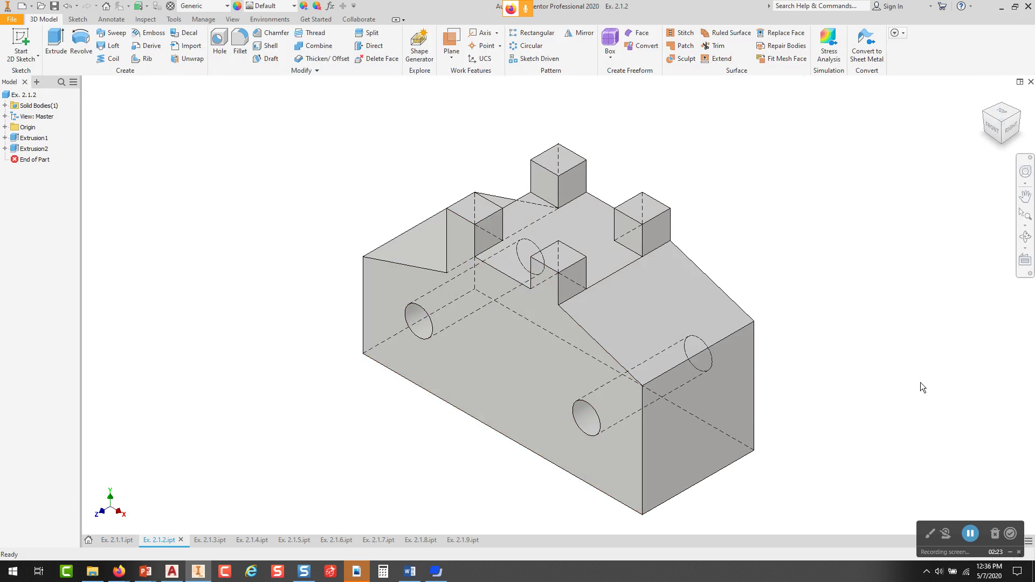
click(992, 129)
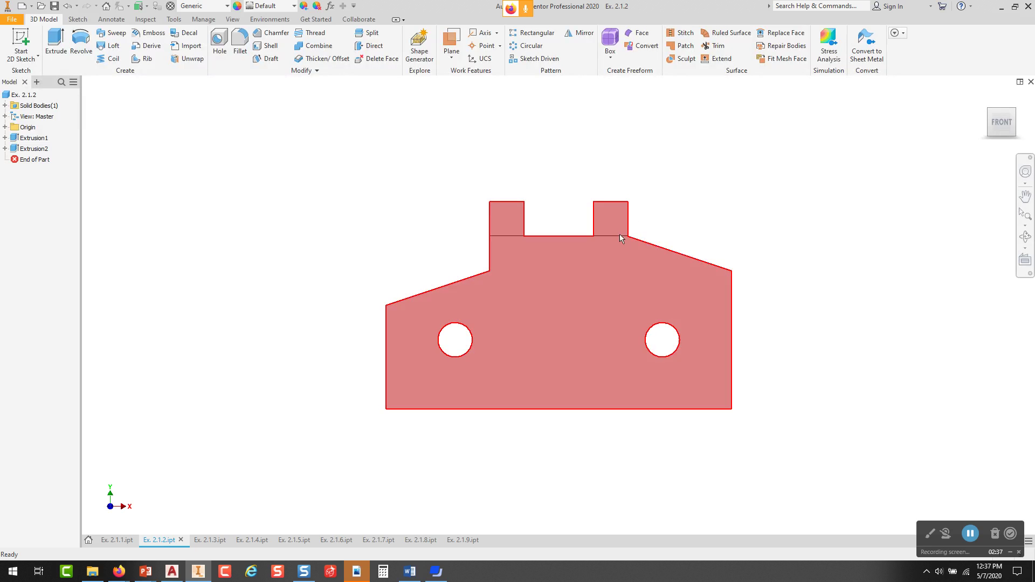
click(985, 98)
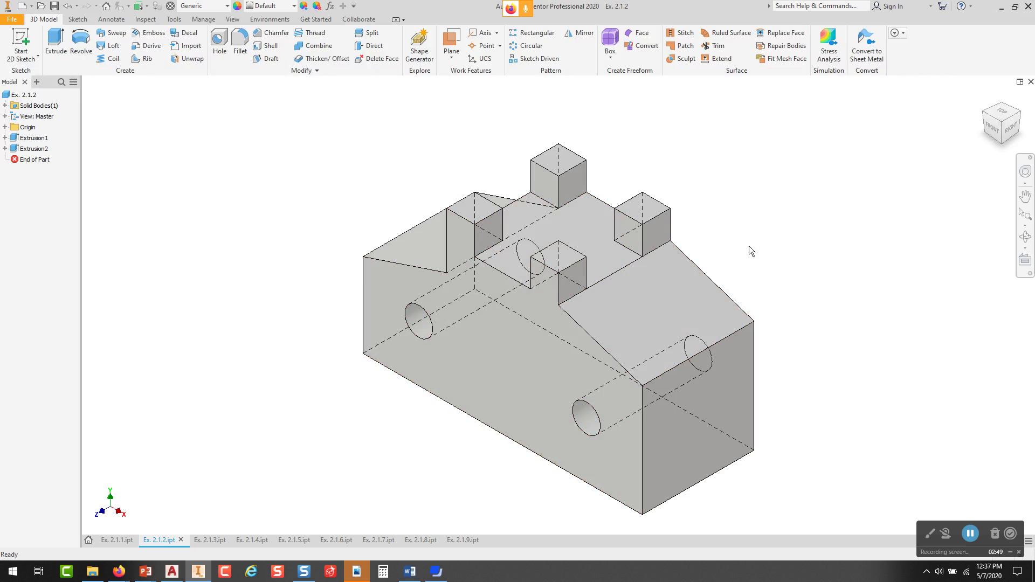
Examine the front, top and right-side views of part Ex. 2.1.2, ending in the front view
click(994, 131)
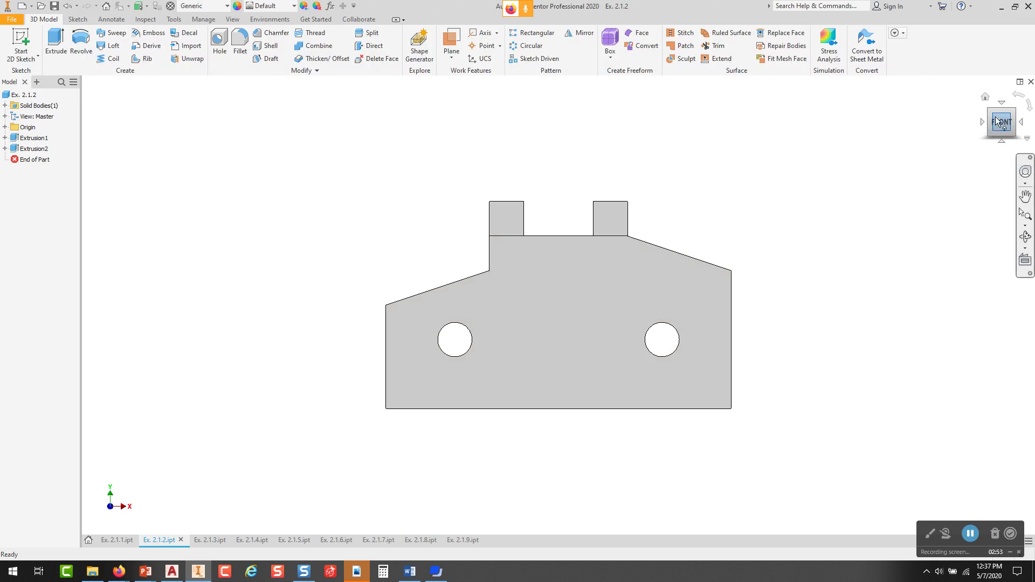
click(1001, 100)
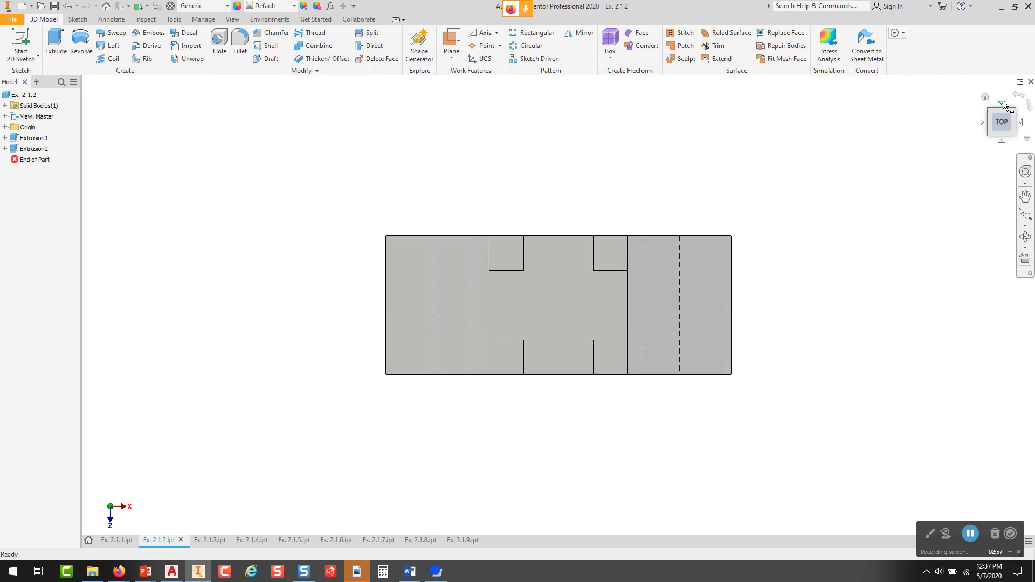
click(1001, 141)
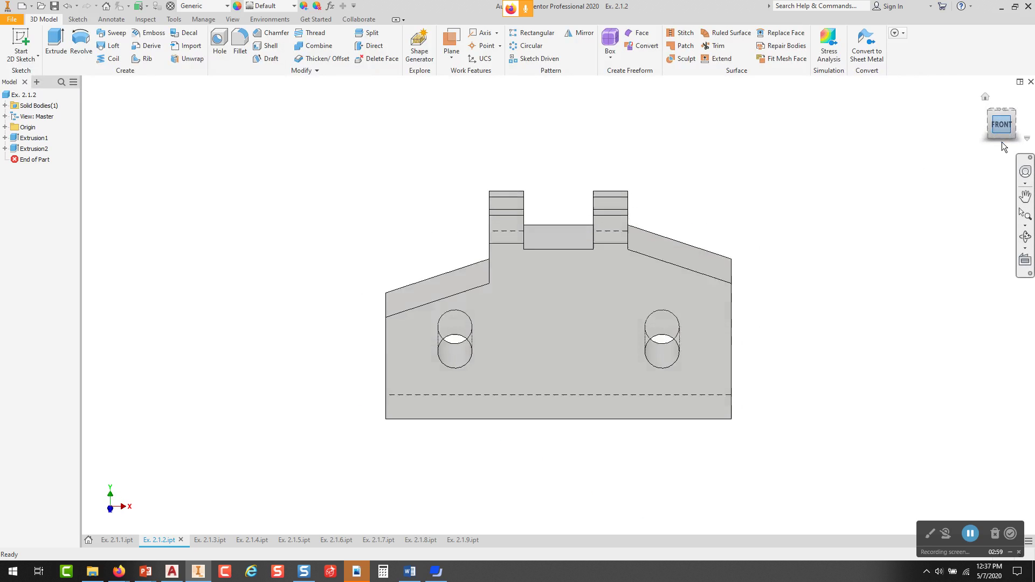
click(1022, 123)
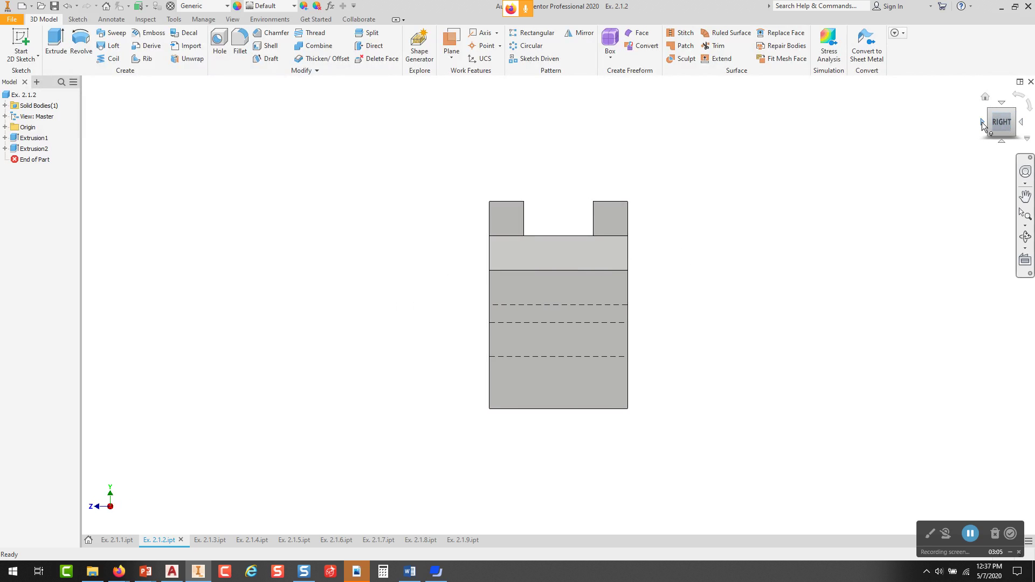
click(982, 122)
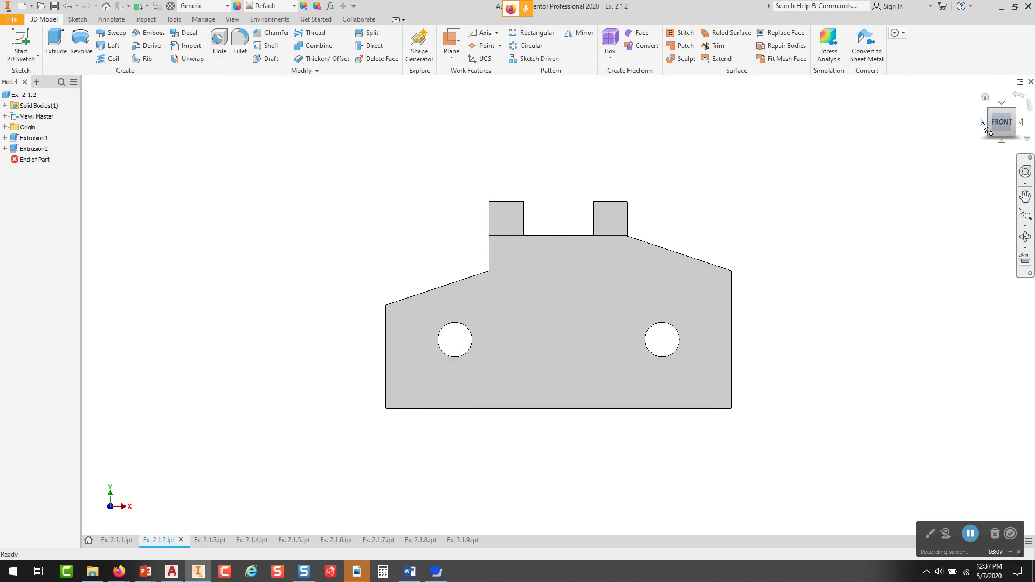
Compare the top and front views of part Ex. 2.1.2 to relate the holes and raised blocks, ending in the isometric home view
click(1001, 102)
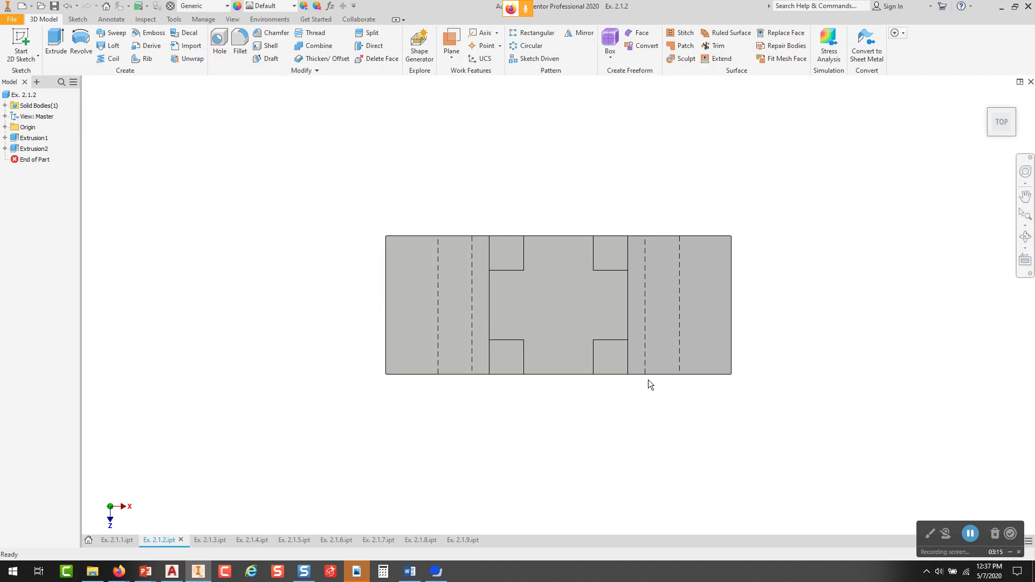
click(1002, 141)
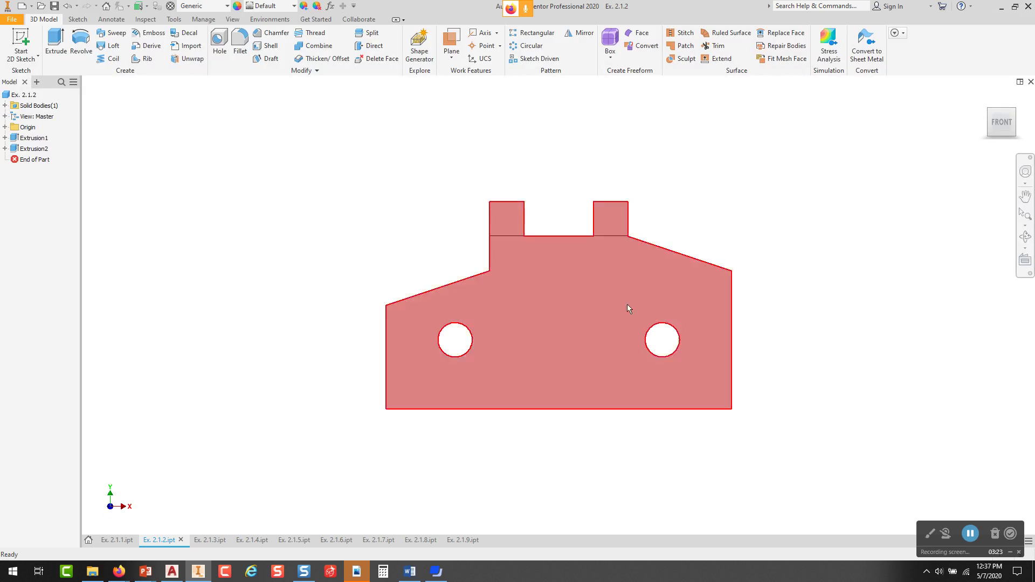
click(1004, 104)
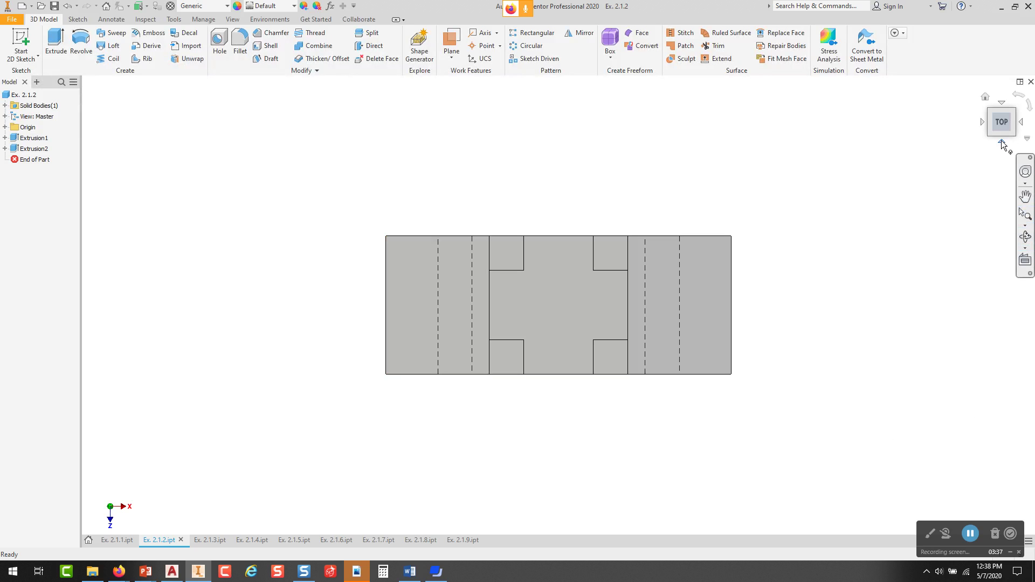
click(1002, 143)
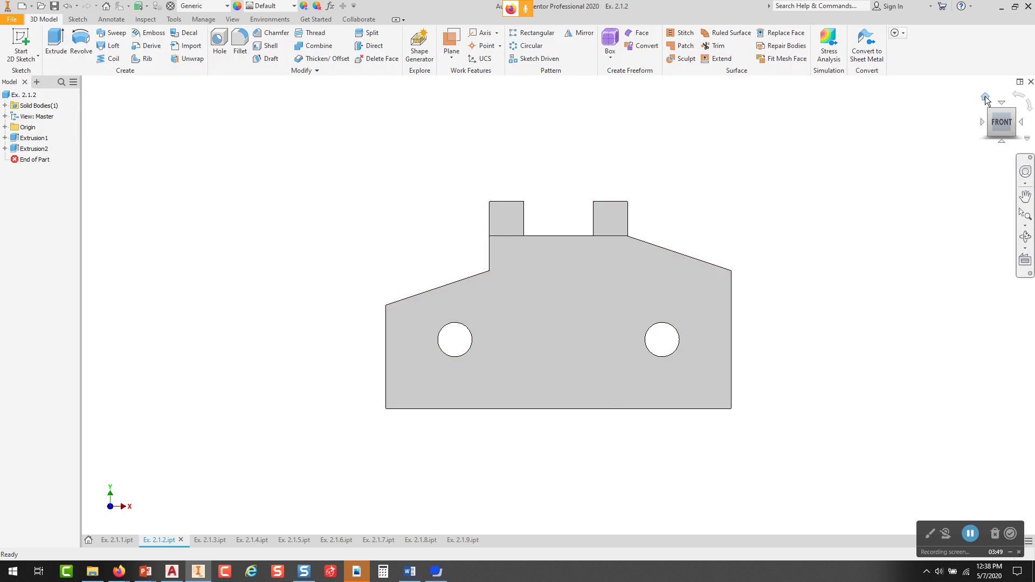
click(985, 97)
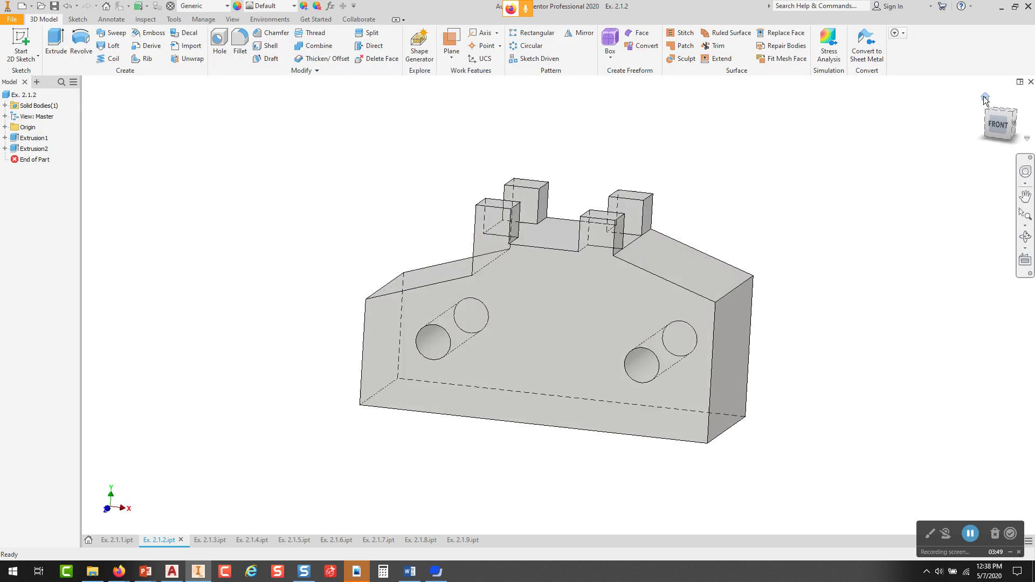
Open part Ex. 2.1.3 and examine its front, top and right-side views, ending in the front view
click(205, 539)
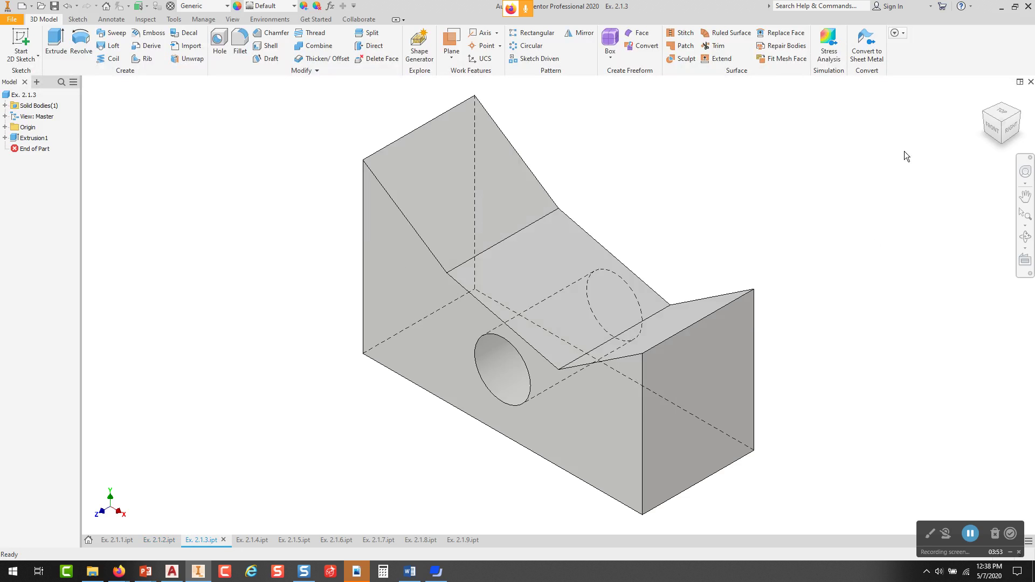
click(992, 127)
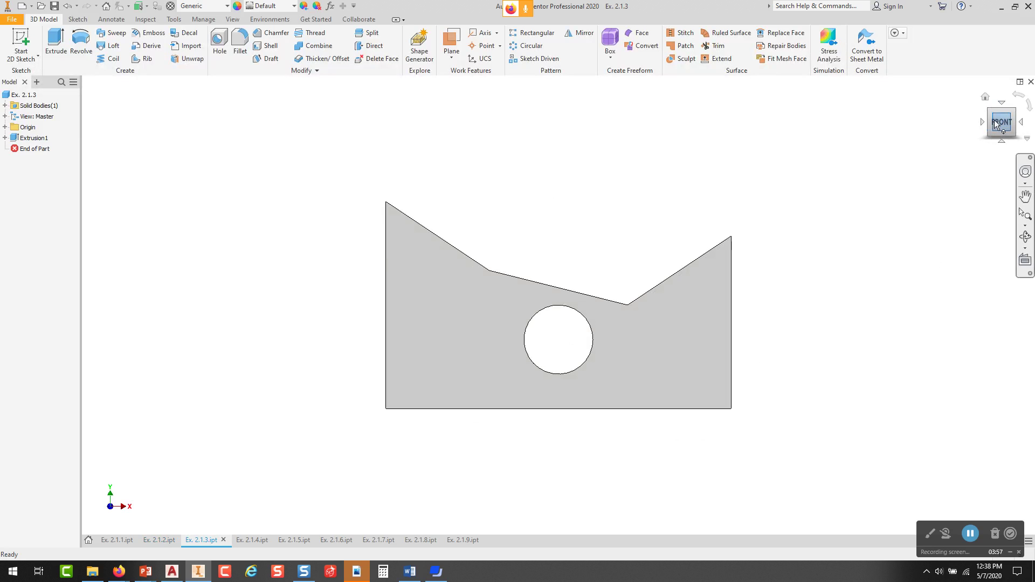
click(1002, 103)
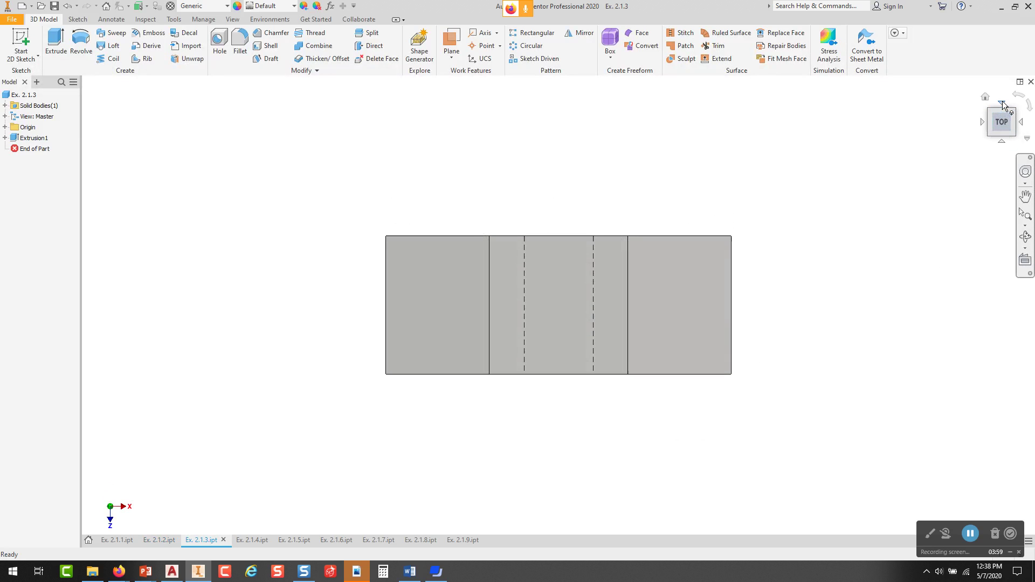
click(1001, 141)
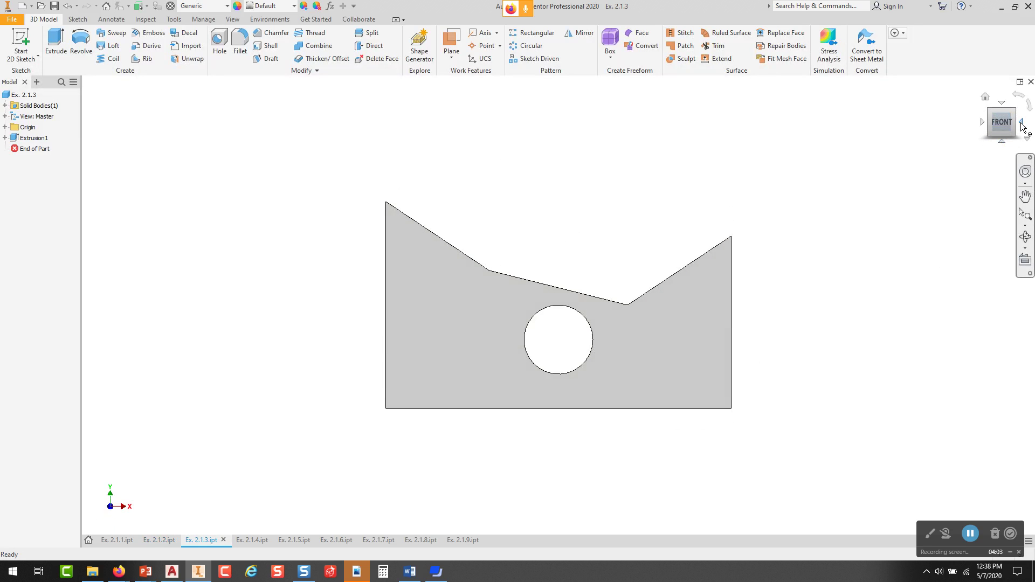
click(1022, 123)
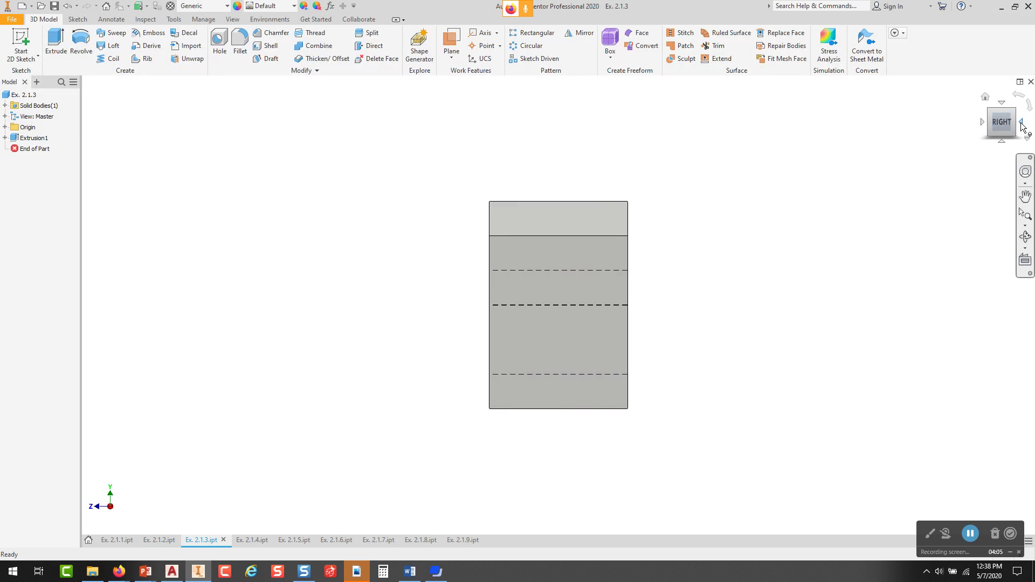
click(982, 121)
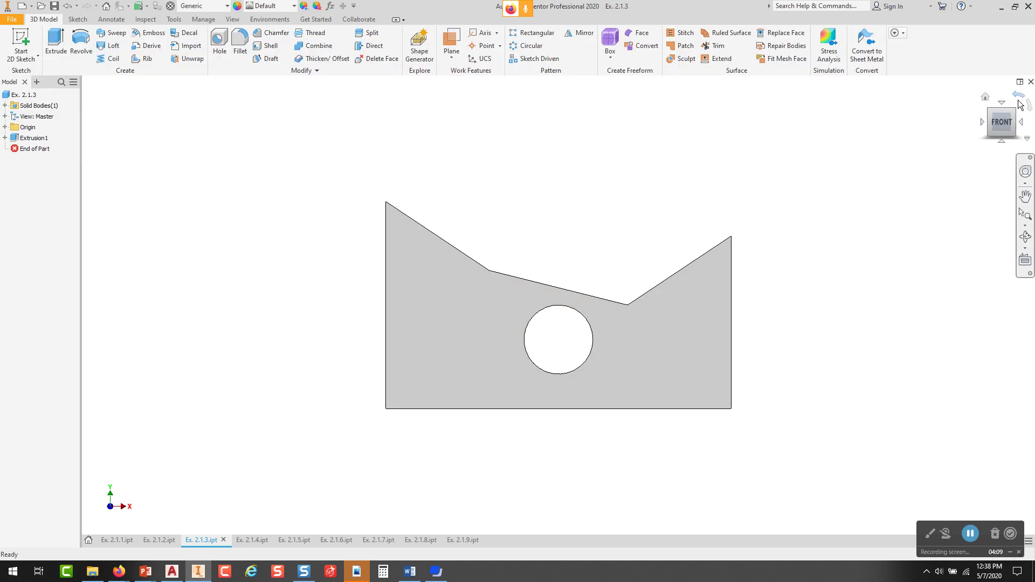
Compare the top and front views of part Ex. 2.1.3 to relate the sloped surfaces and hole, ending in the isometric home view
click(1002, 107)
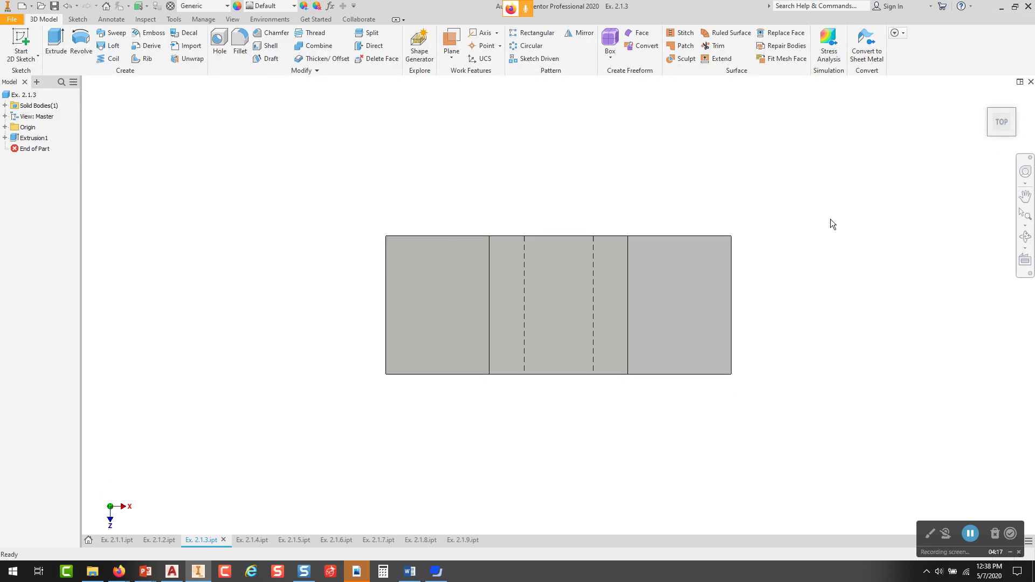
click(1001, 143)
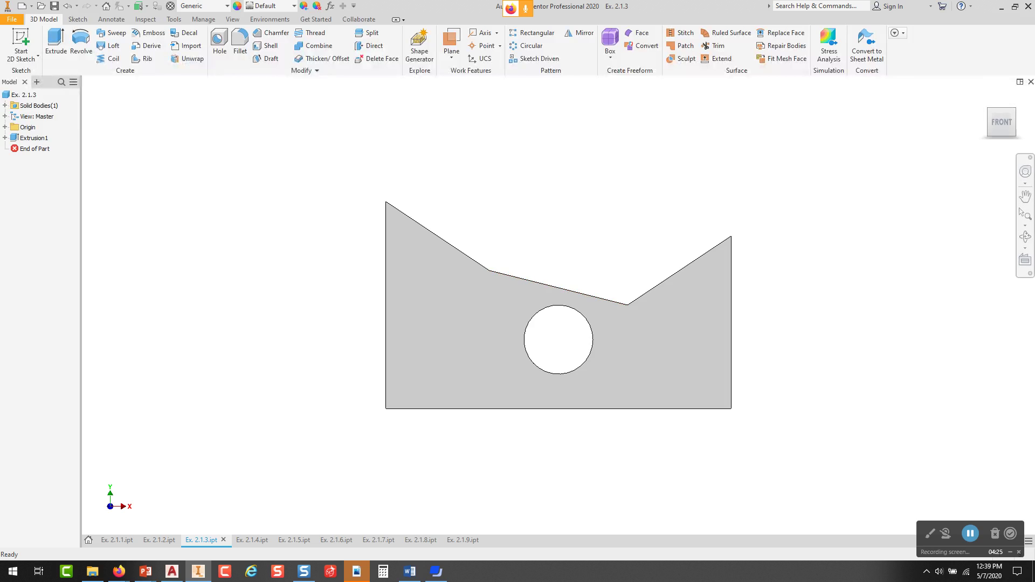
click(1003, 102)
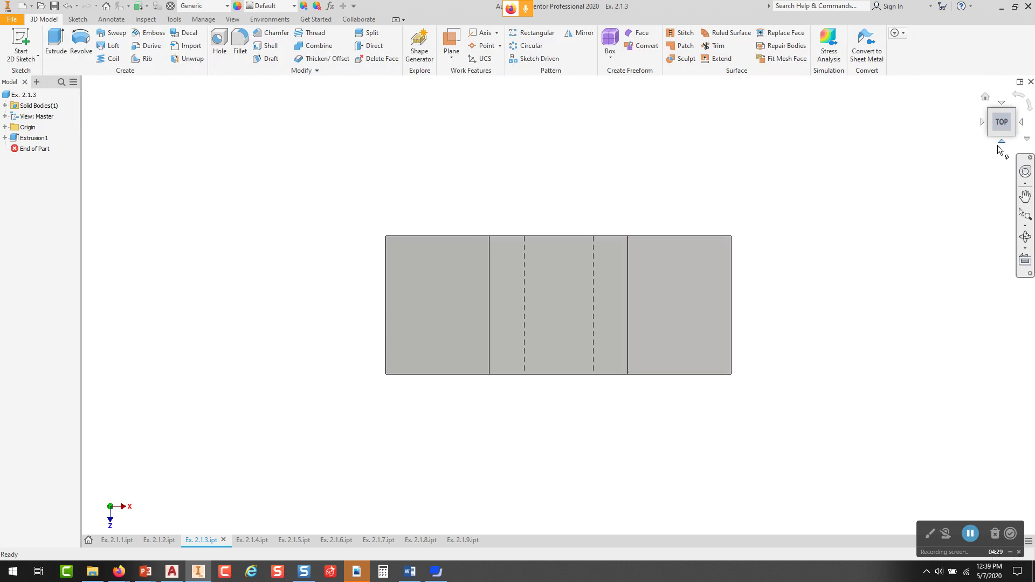
click(1001, 141)
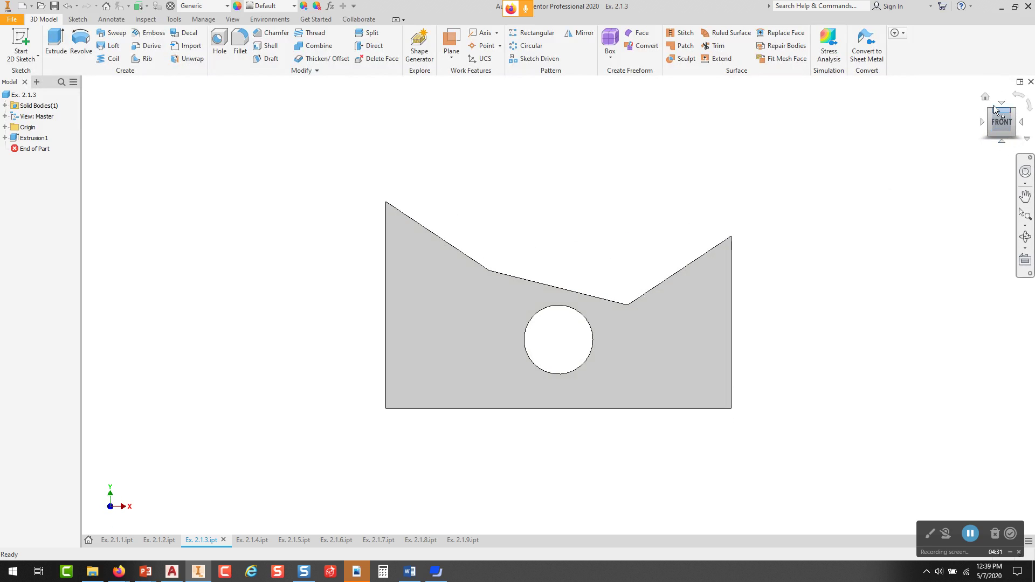
click(986, 97)
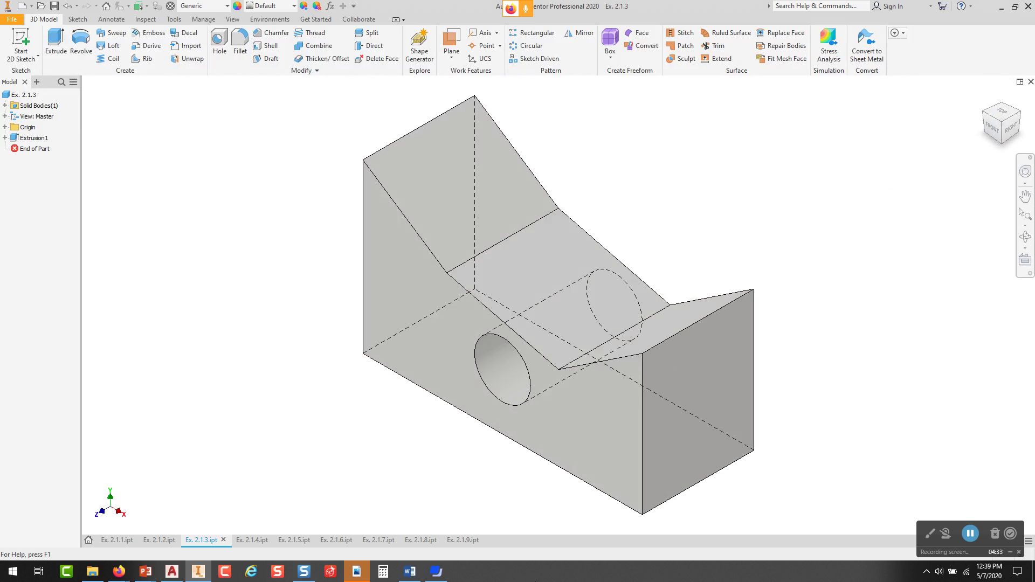
Open part Ex. 2.1.4 and compare its front and right-side views to relate the arc cutout, slot and through hole, ending in the front view
click(250, 539)
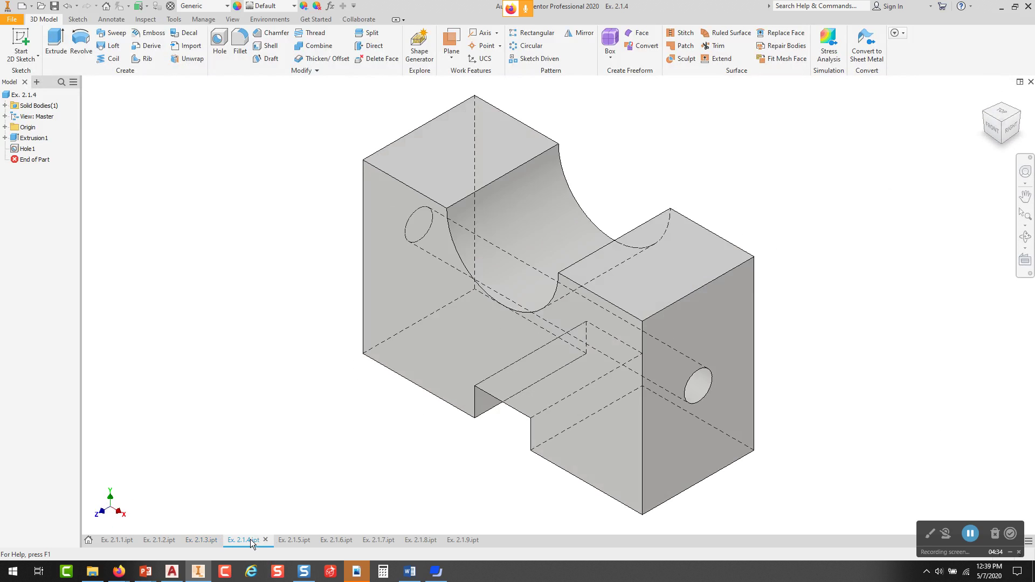
click(994, 131)
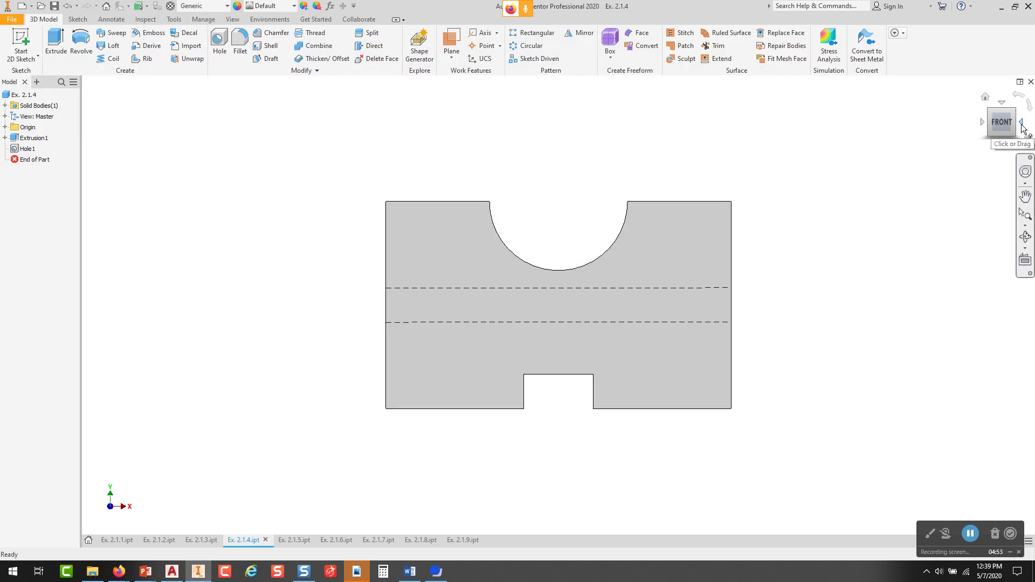
click(1022, 129)
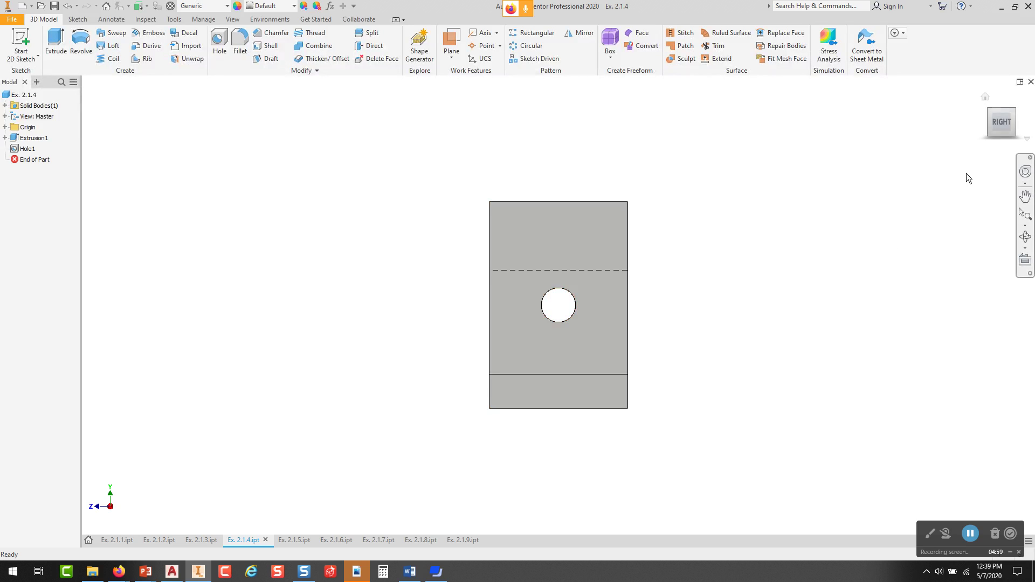
click(982, 123)
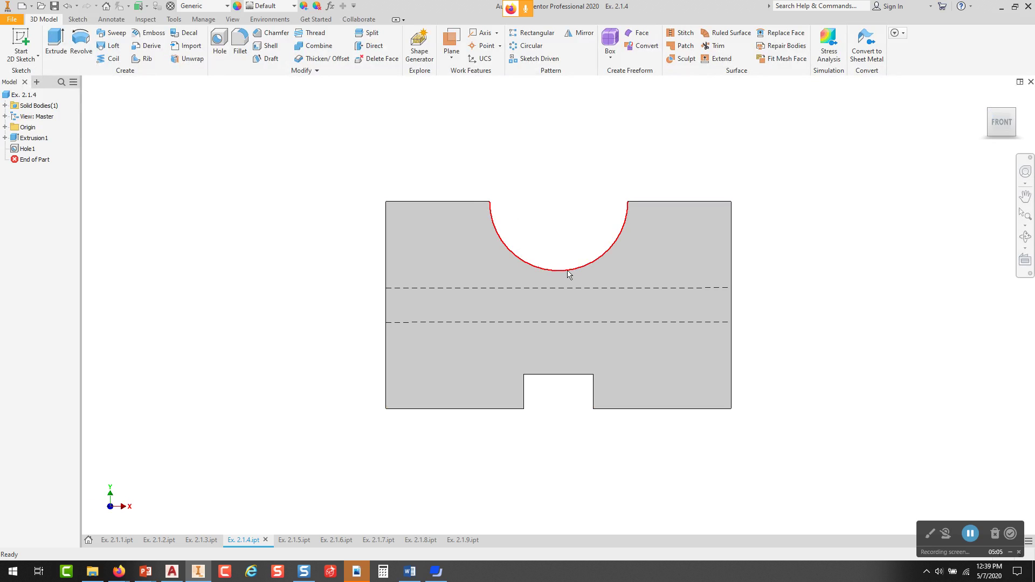
click(1024, 128)
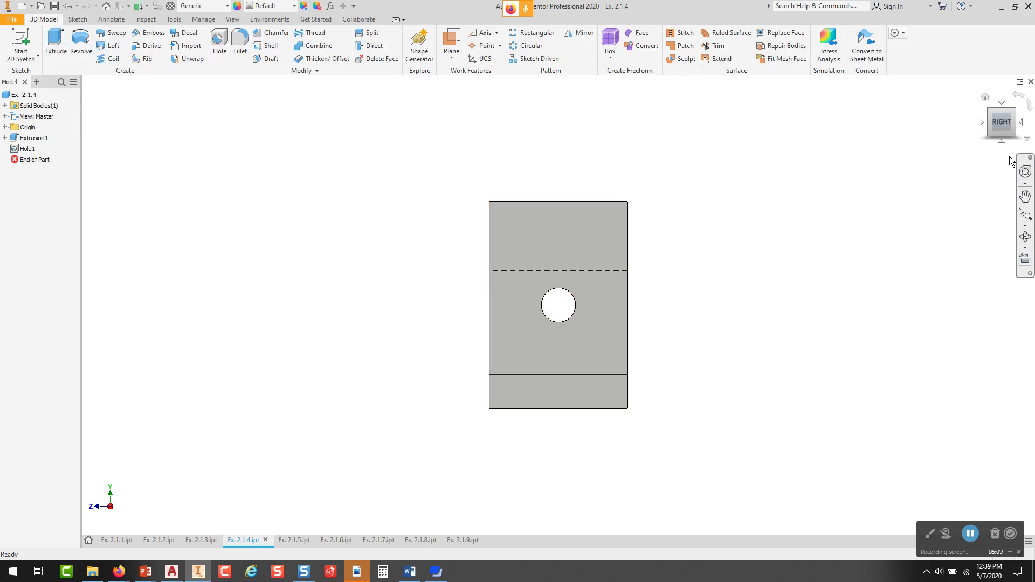
click(982, 121)
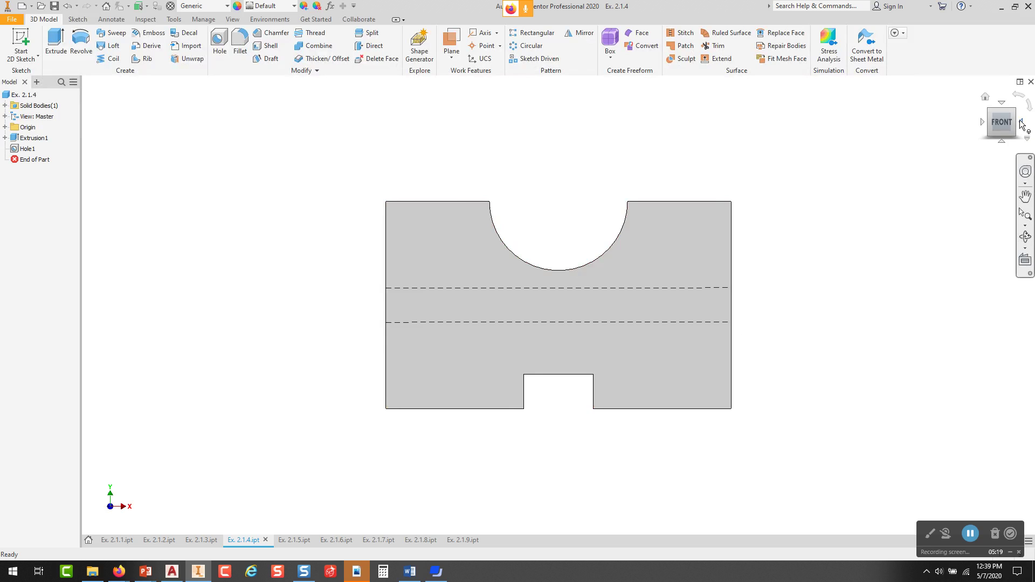
click(1020, 124)
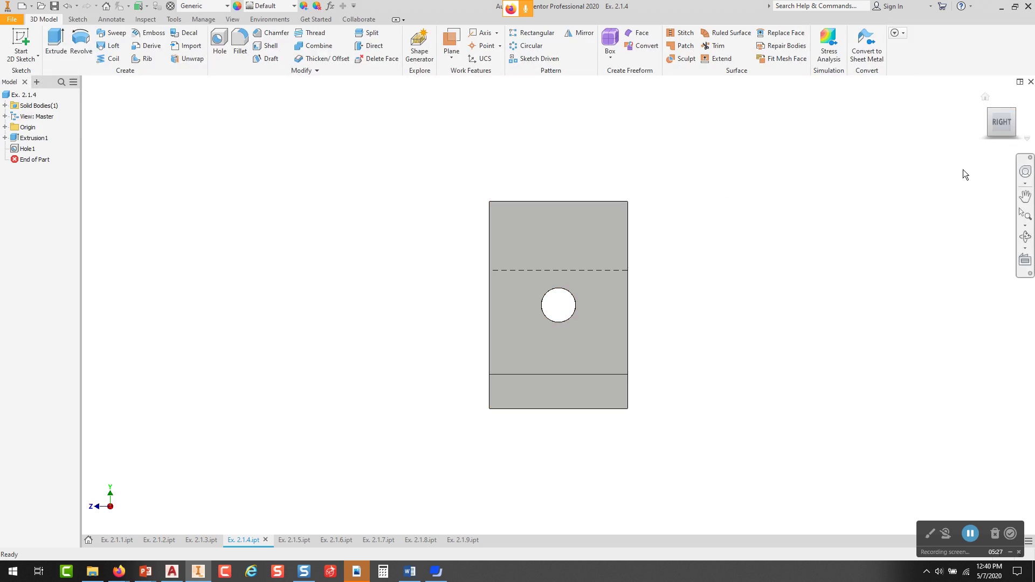
click(982, 121)
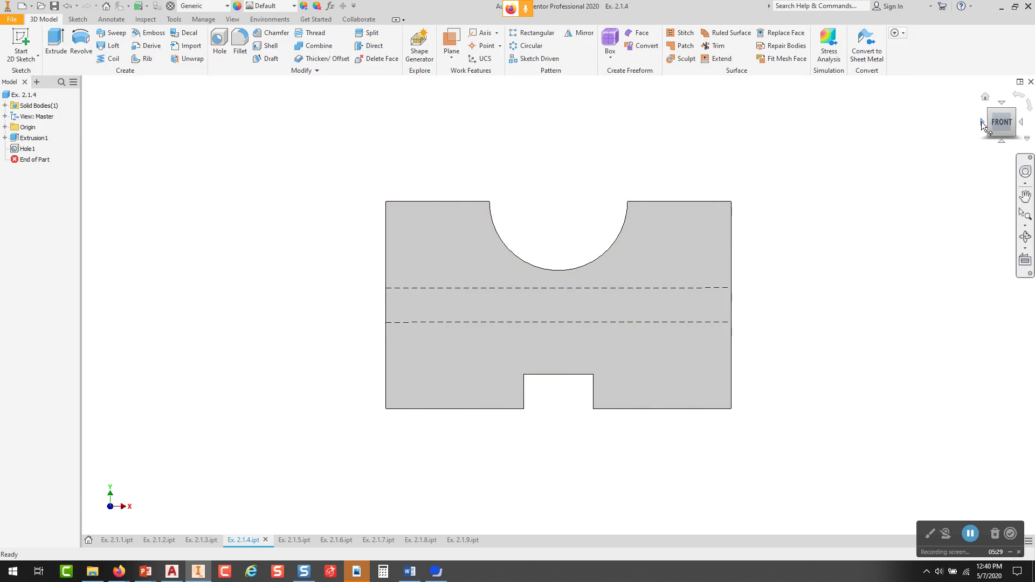
Examine the top view of part Ex. 2.1.4 against its front view, ending in the front view
click(1002, 103)
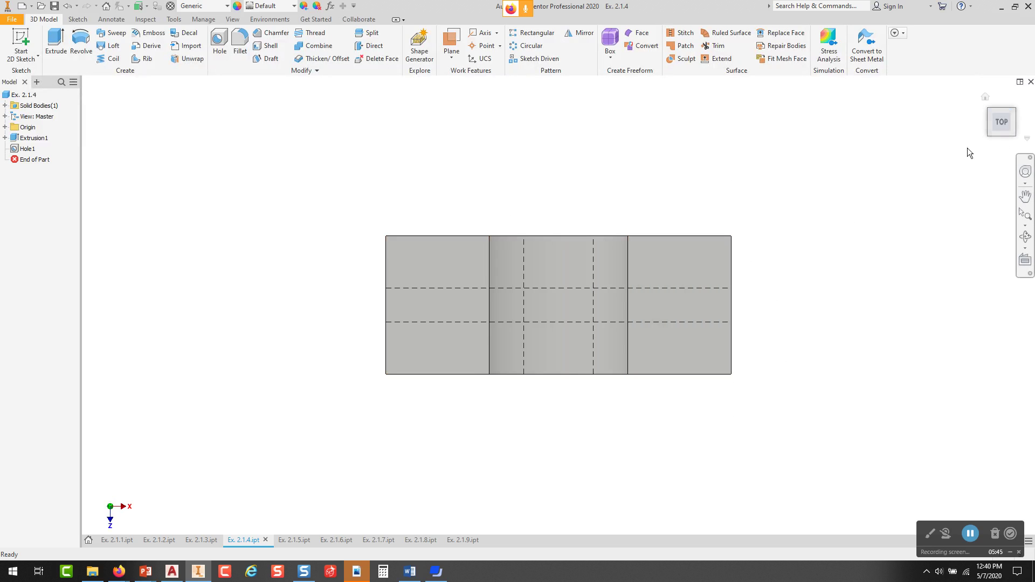
click(1001, 141)
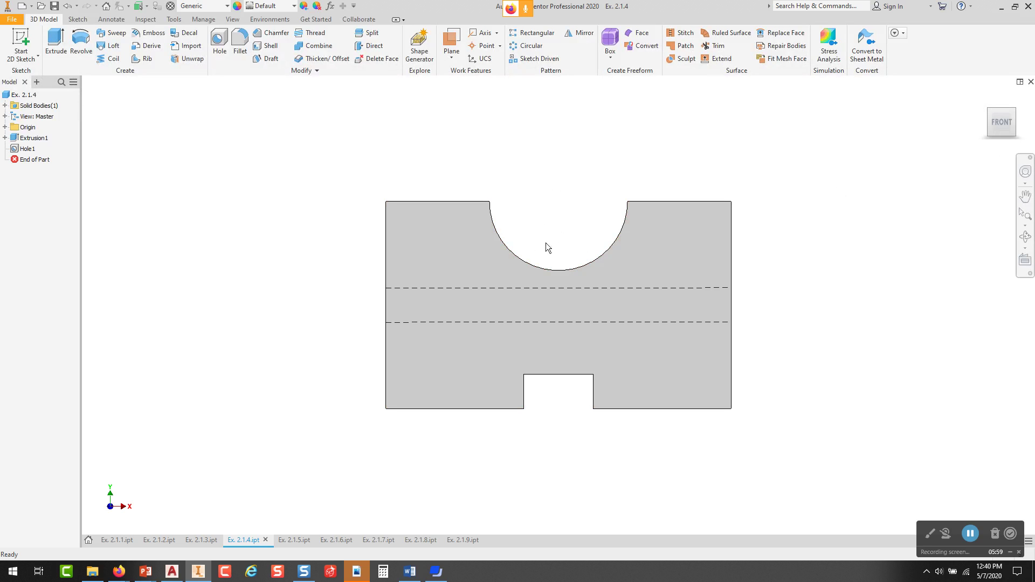
mouse_move(987, 101)
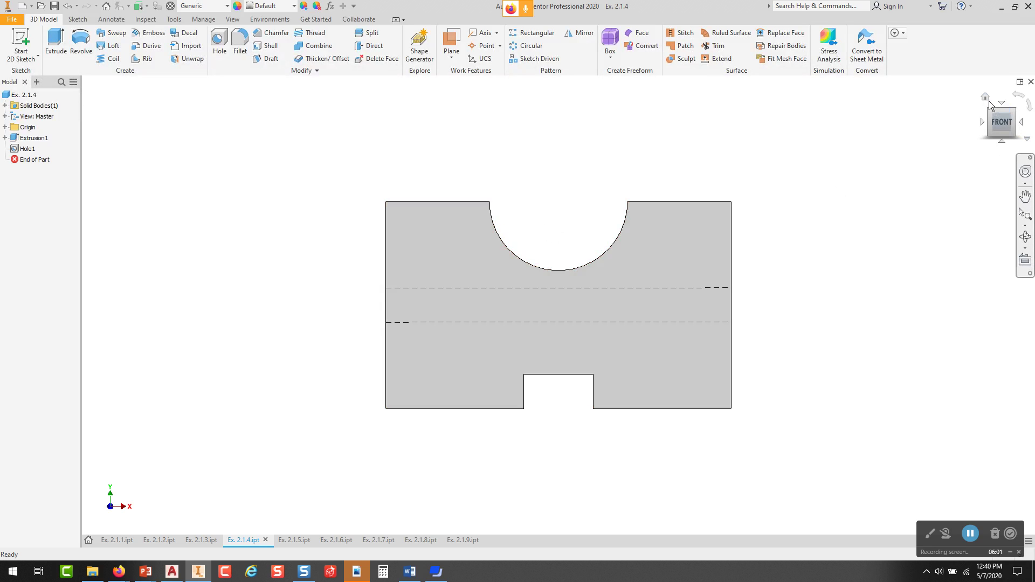
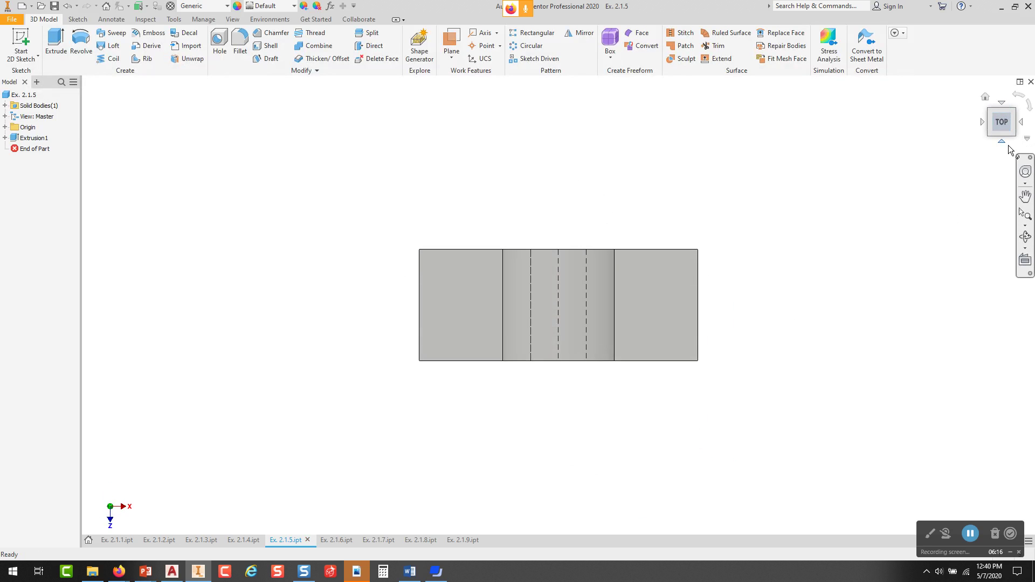
Compare the top and front views of part Ex. 2.1.5 to relate the rounded boss, hole and V-notch, ending in the isometric home view
click(1003, 143)
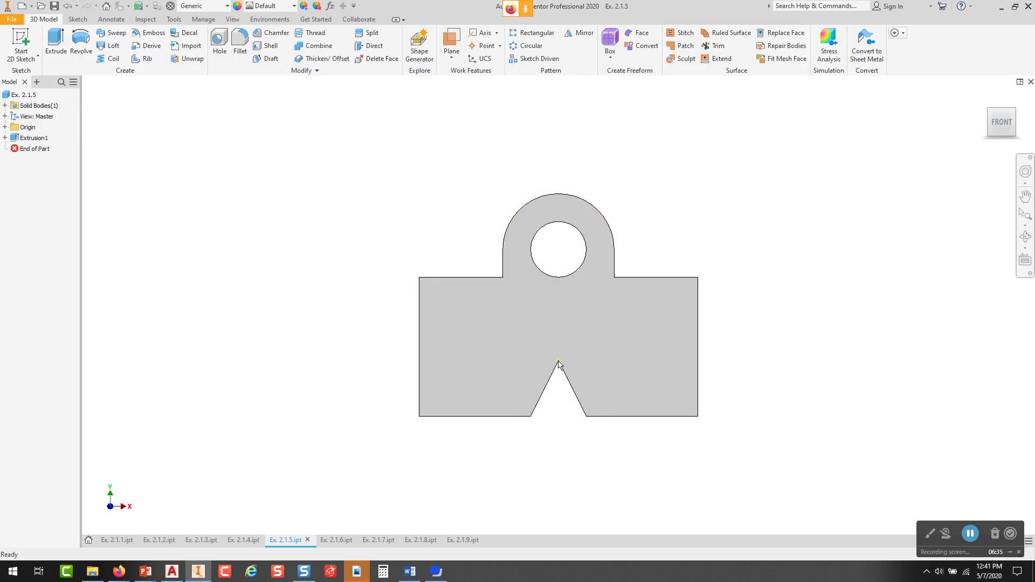
click(1004, 108)
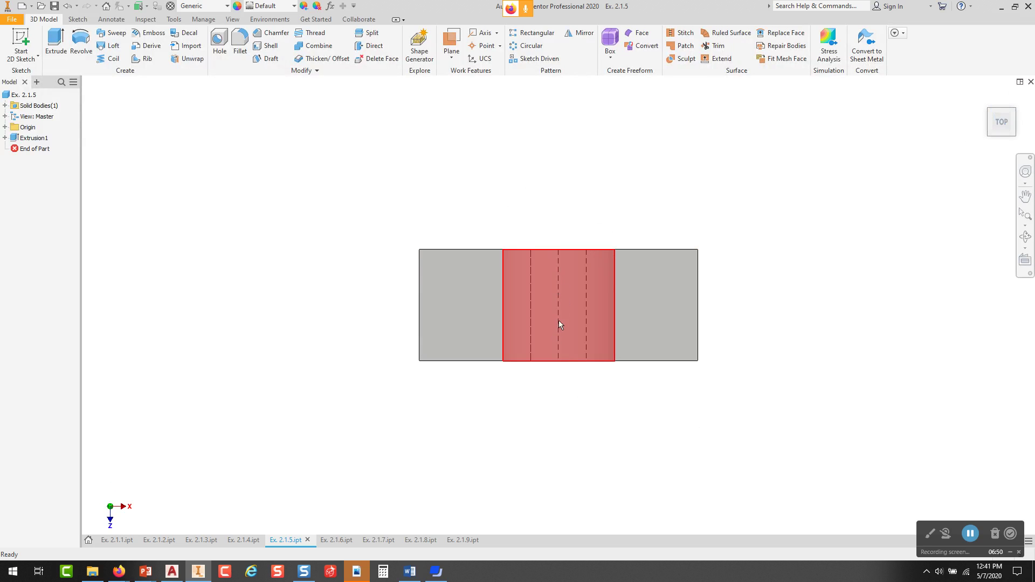
click(1002, 141)
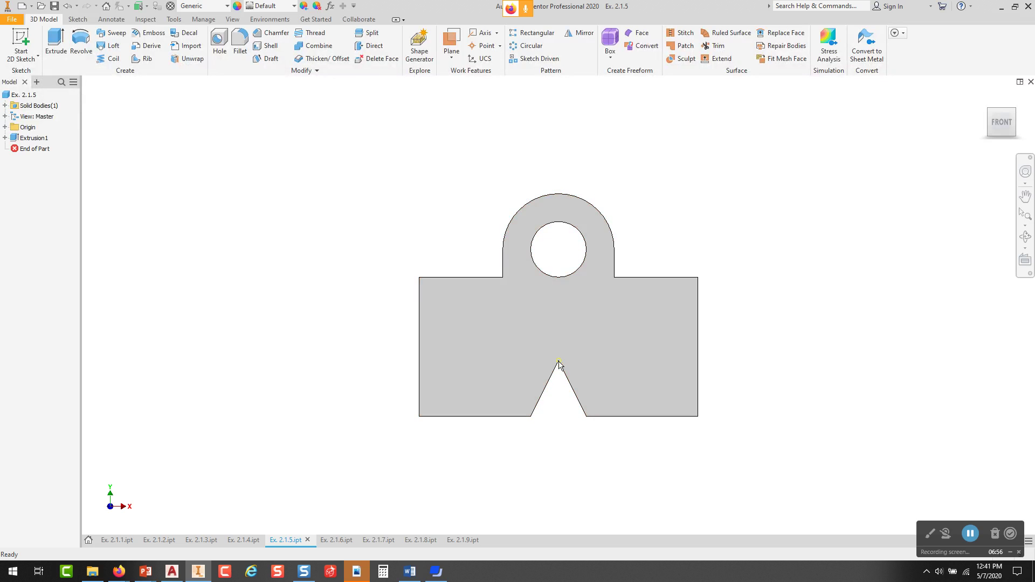
click(1003, 104)
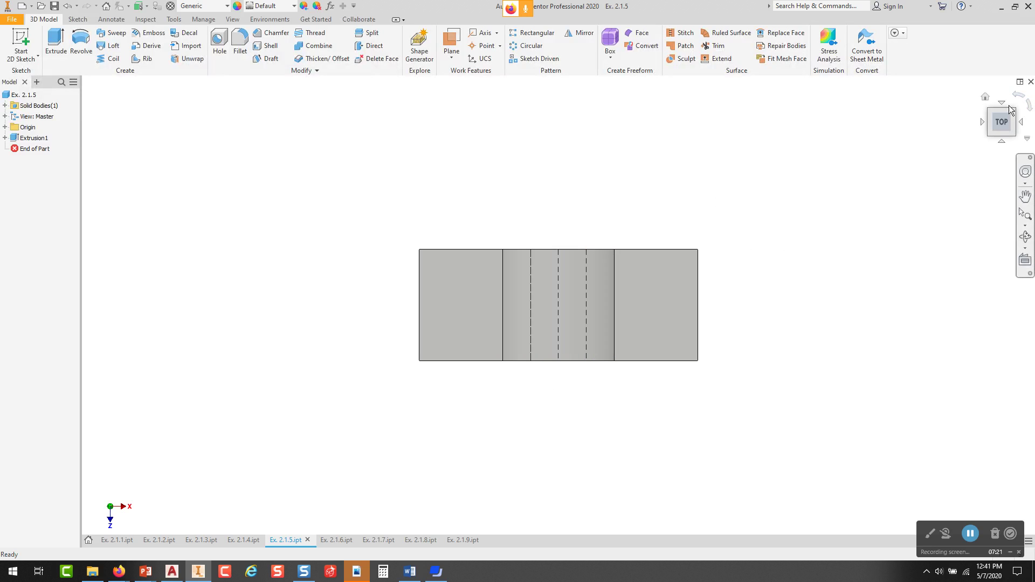
click(985, 97)
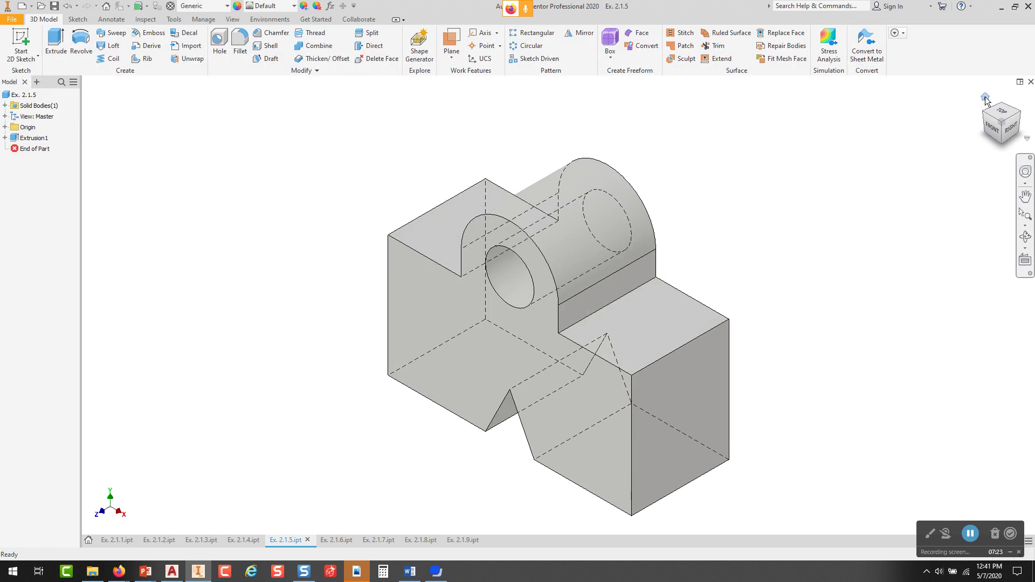
Compare the front and right-side views of part Ex. 2.1.5 to relate the boss, hole and notch edges, ending in the isometric home view
click(989, 128)
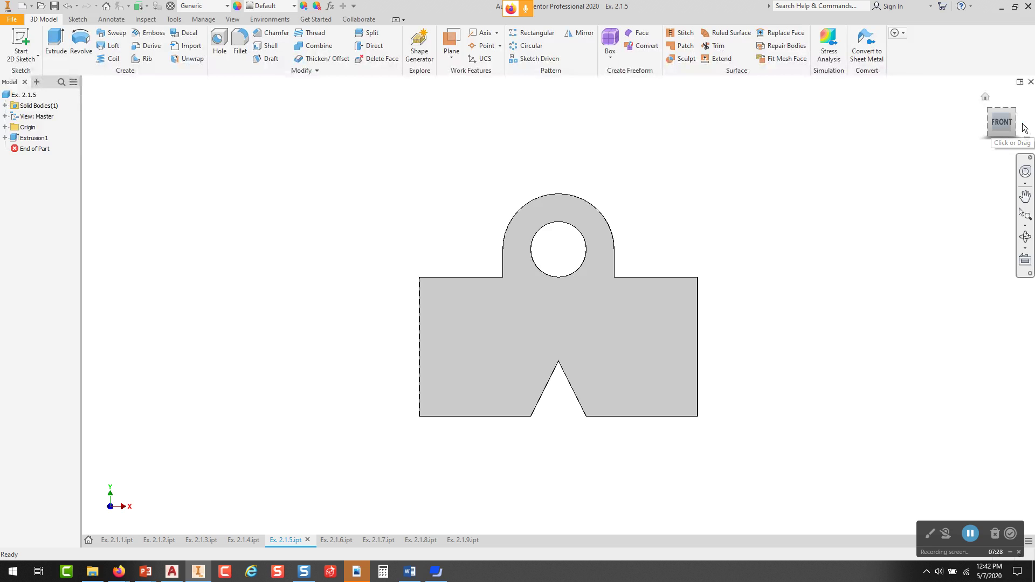
click(1022, 125)
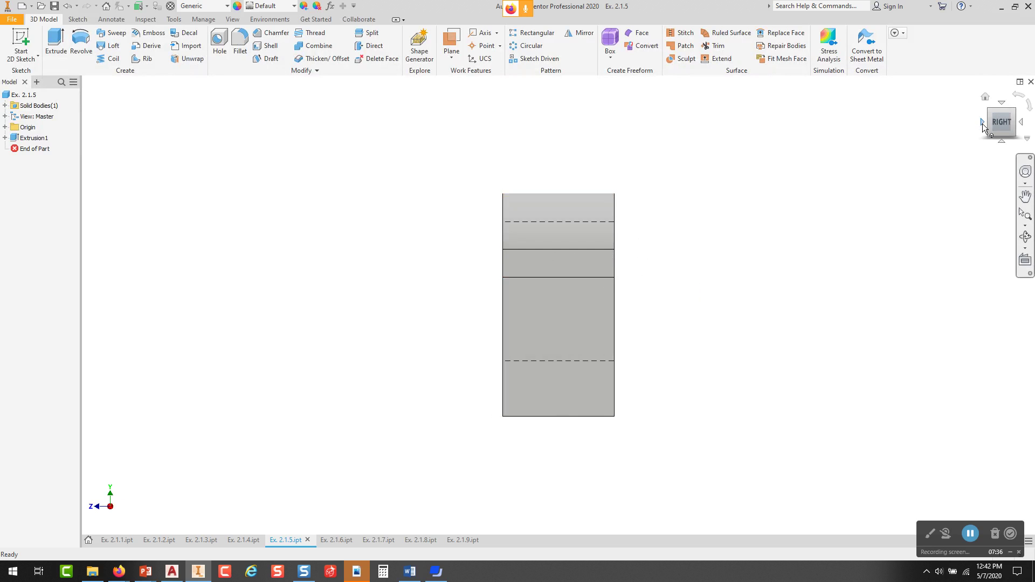
click(981, 123)
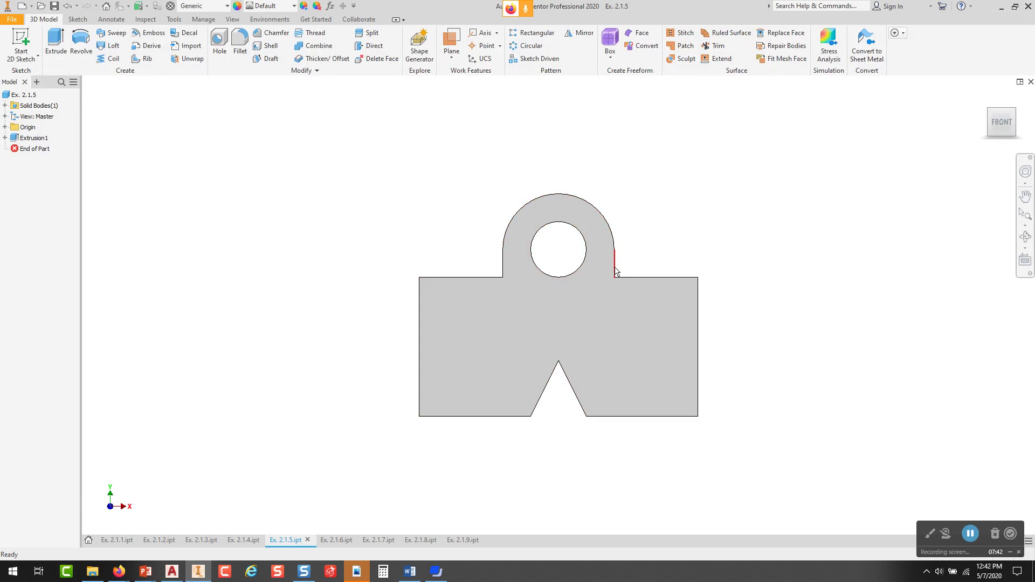
click(1023, 125)
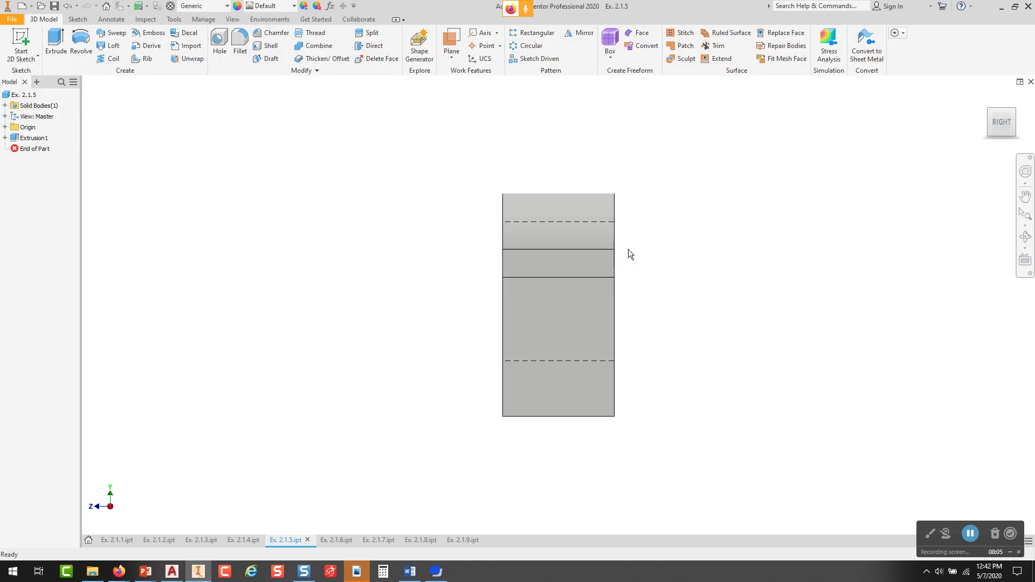
mouse_move(984, 104)
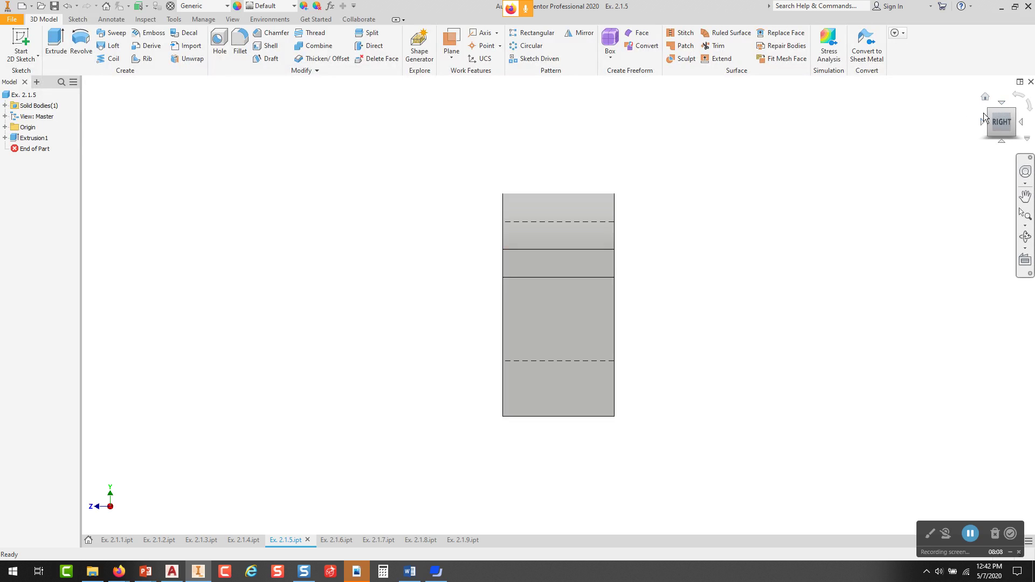
click(981, 122)
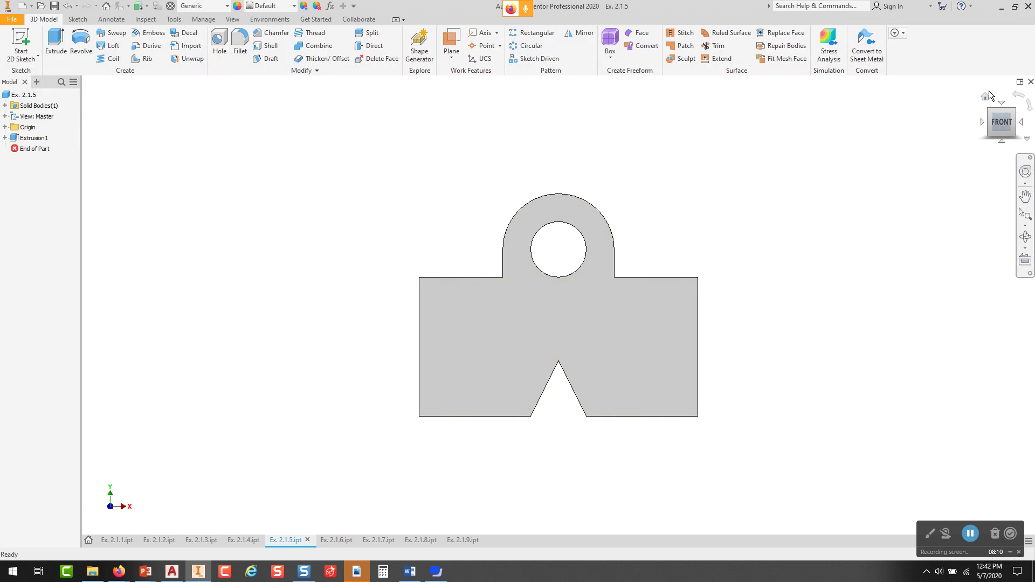
click(985, 98)
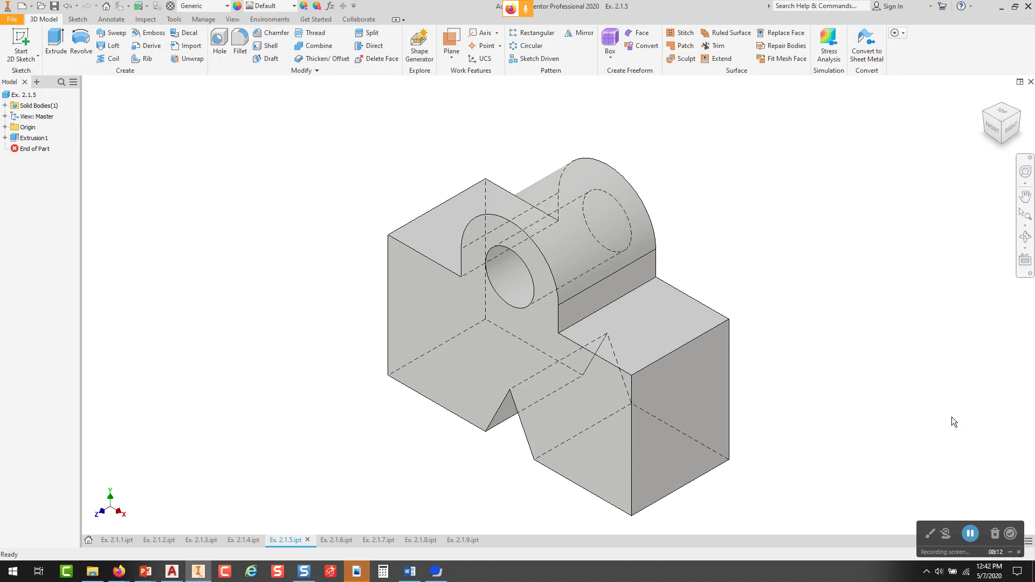
Open part Ex. 2.1.6 and compare its front and top views to relate the pocket, step, holes and arc cutout, ending in the front view
click(336, 540)
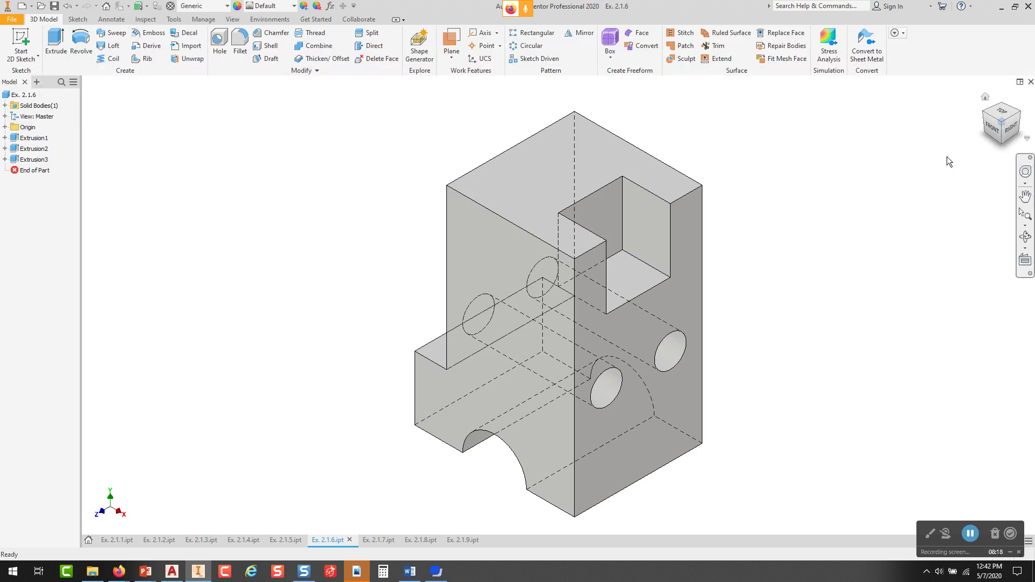
click(995, 131)
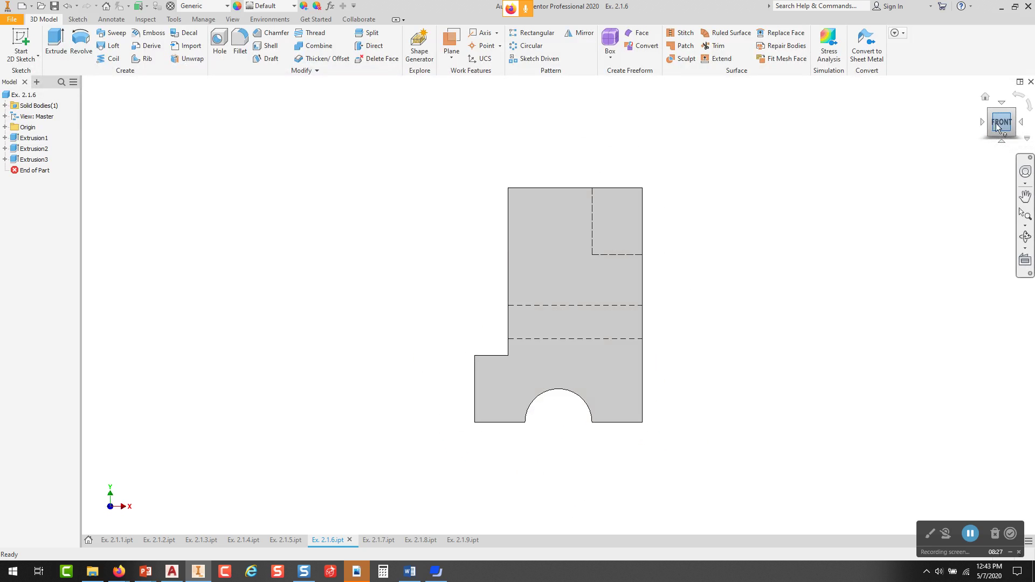
click(1004, 102)
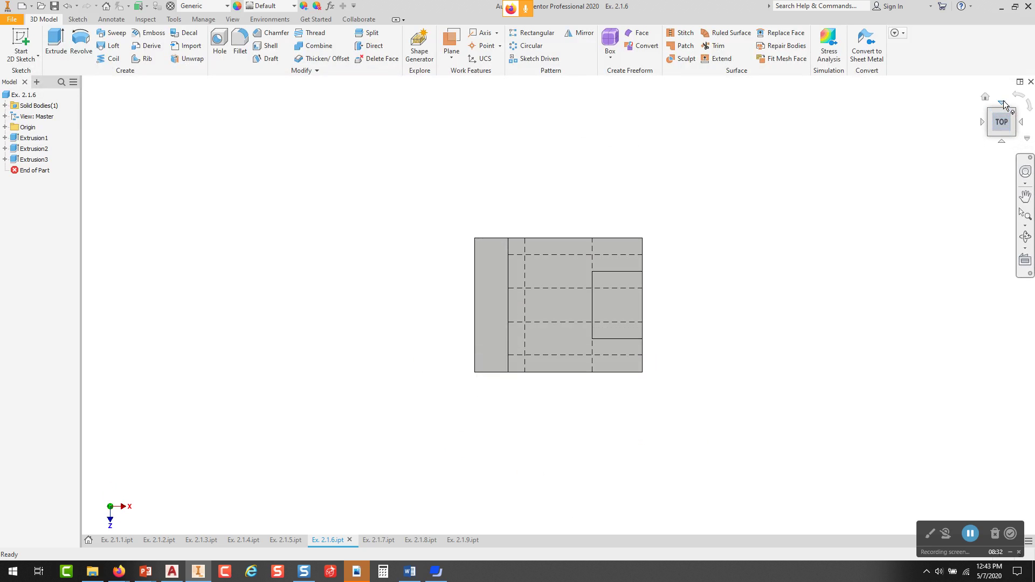
click(1001, 142)
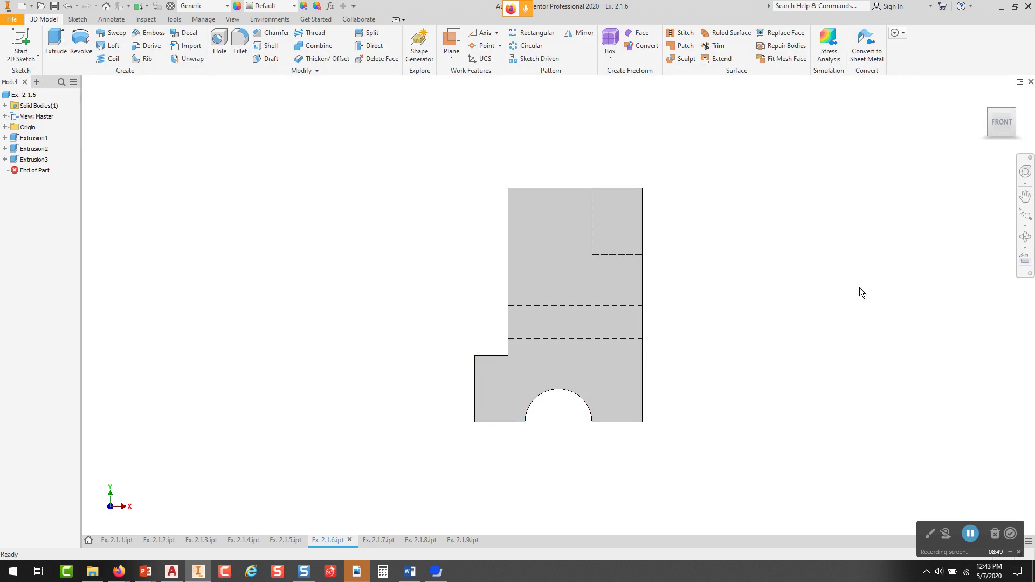
click(1002, 102)
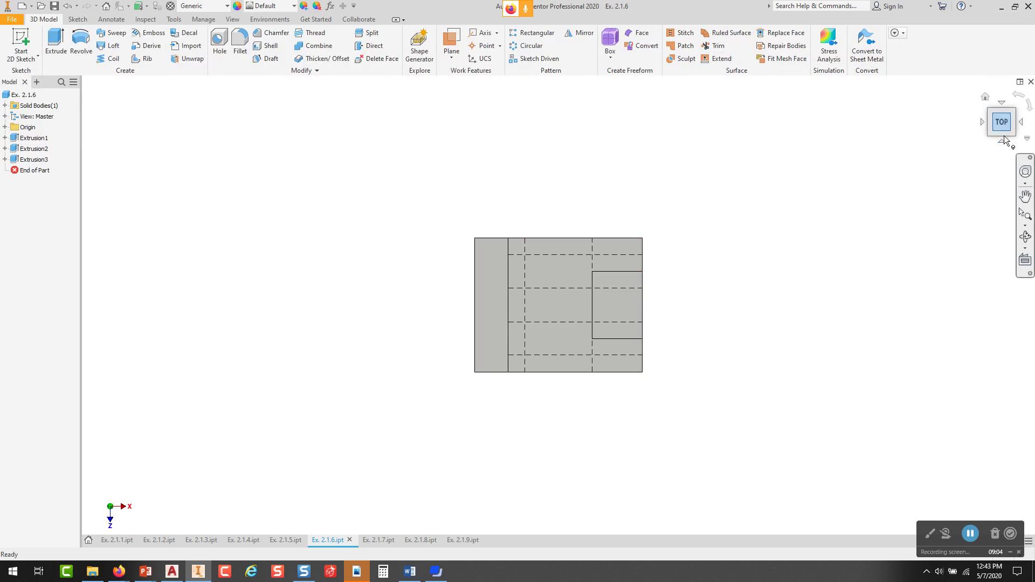
click(1000, 141)
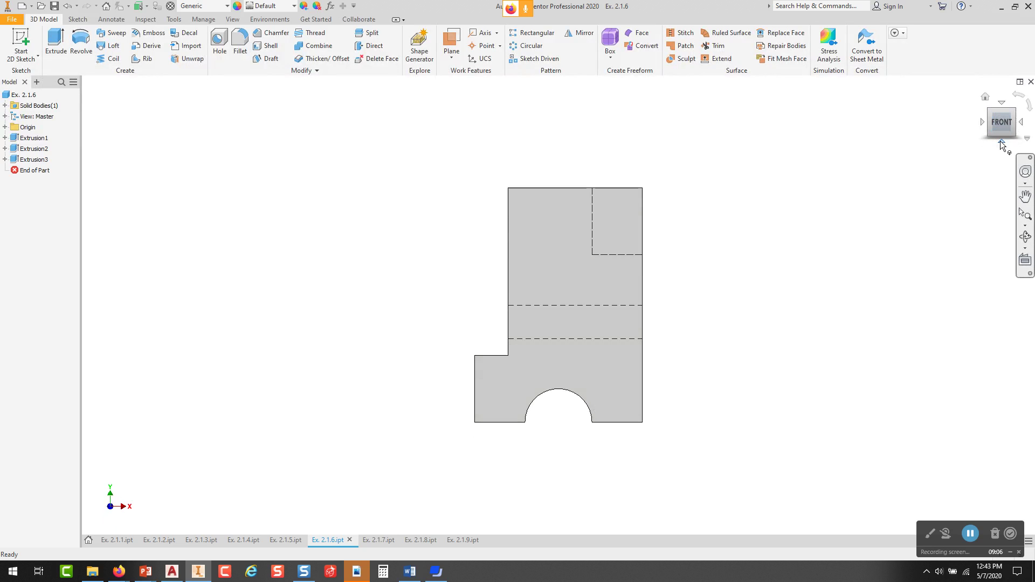
Examine the right-side view of part Ex. 2.1.6 against its front view, ending in the isometric home view
click(1021, 123)
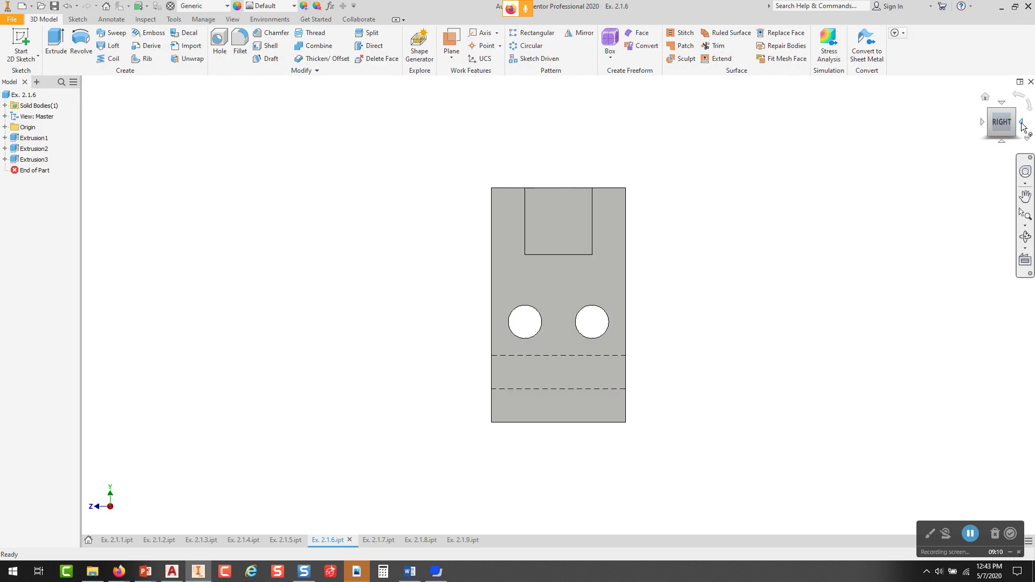
click(981, 121)
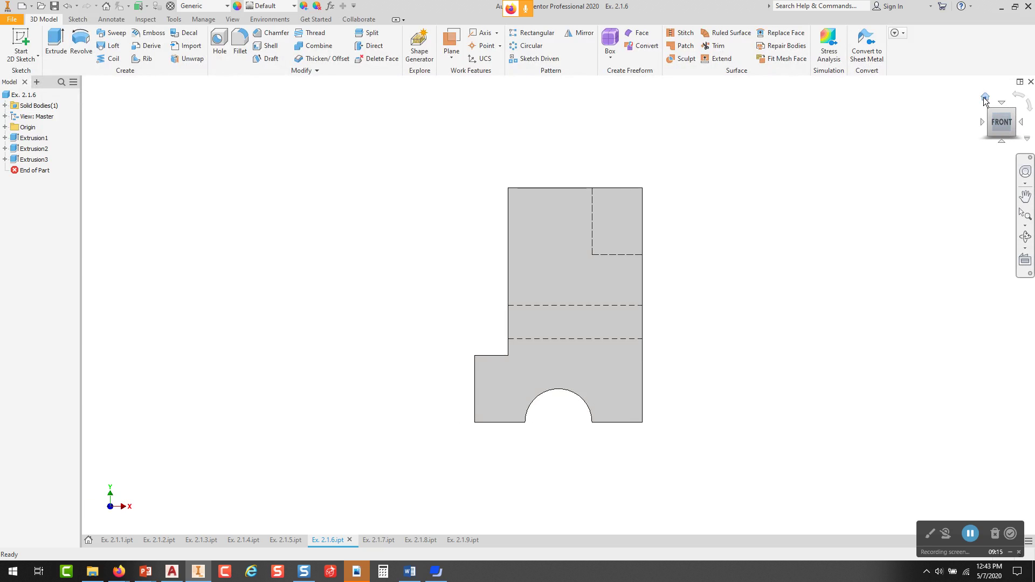
click(984, 98)
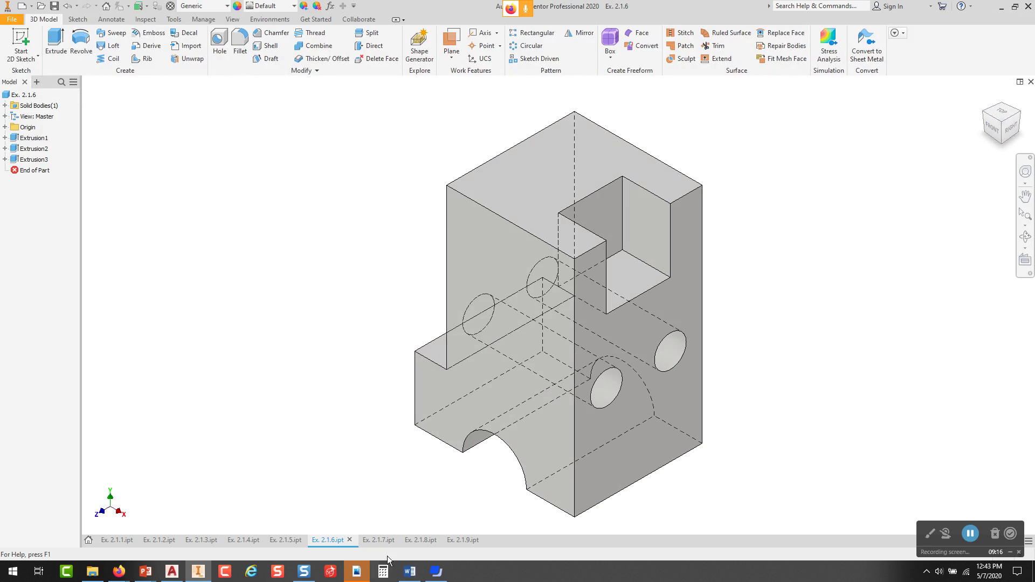
Open part Ex. 2.1.7 and compare its front and top views to relate the uprights and through hole, ending in the front view
click(381, 540)
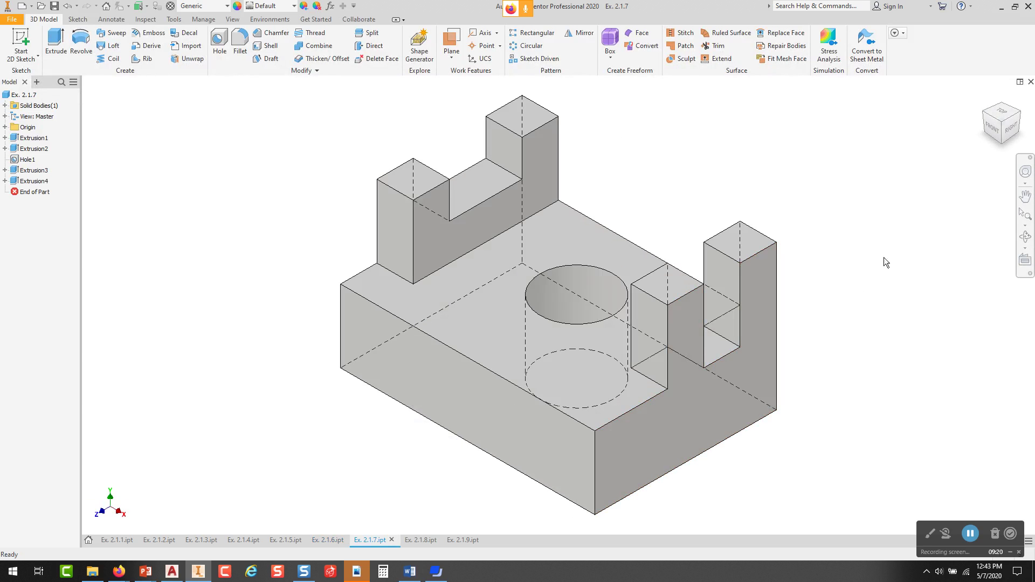
click(991, 128)
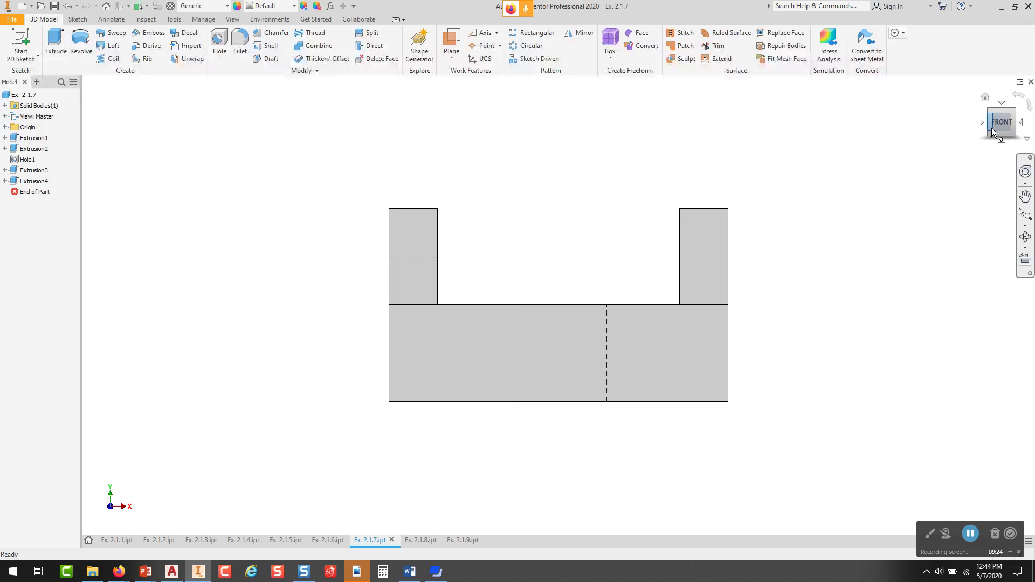
click(984, 97)
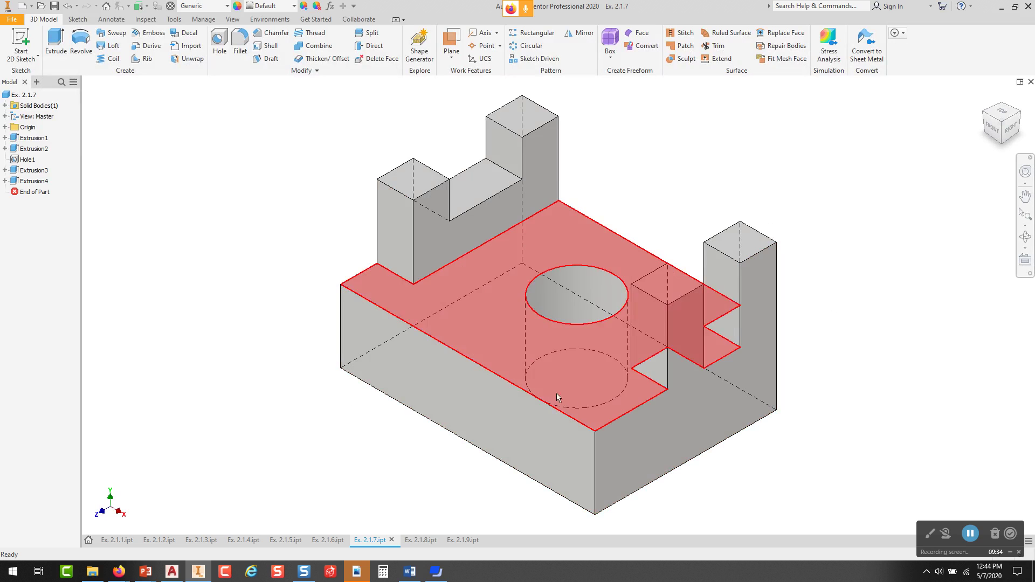
click(994, 129)
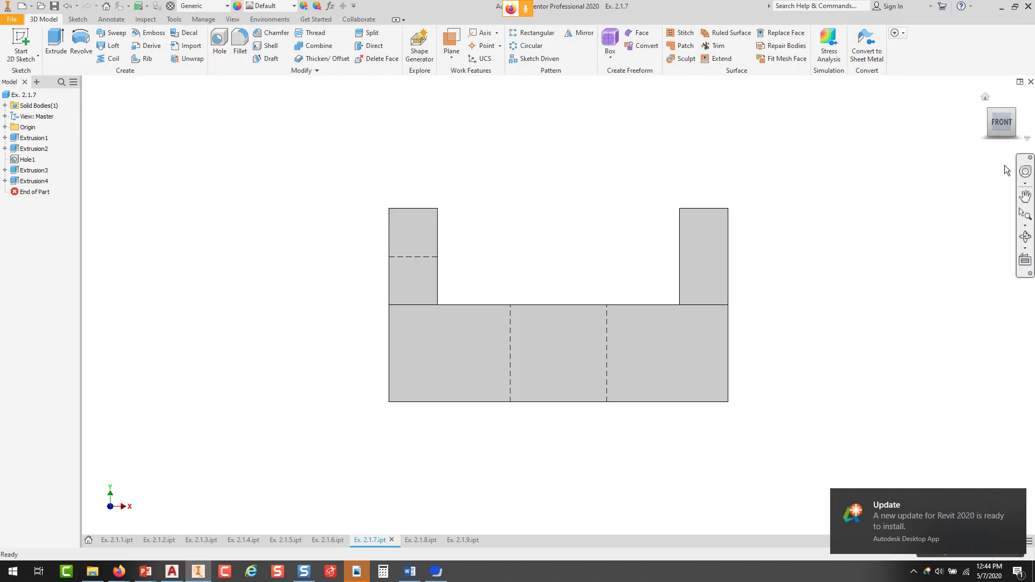
click(1002, 101)
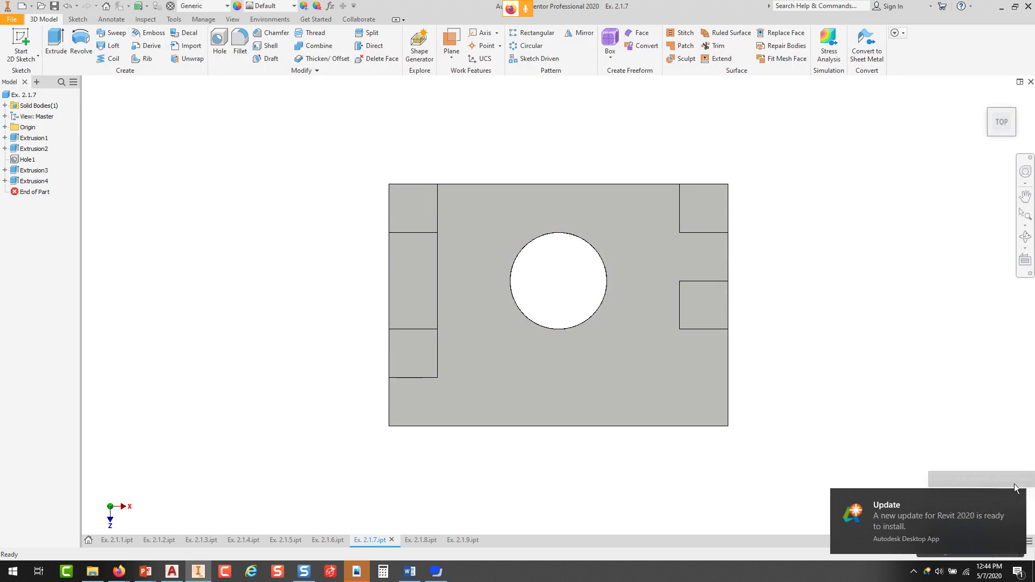
click(1017, 500)
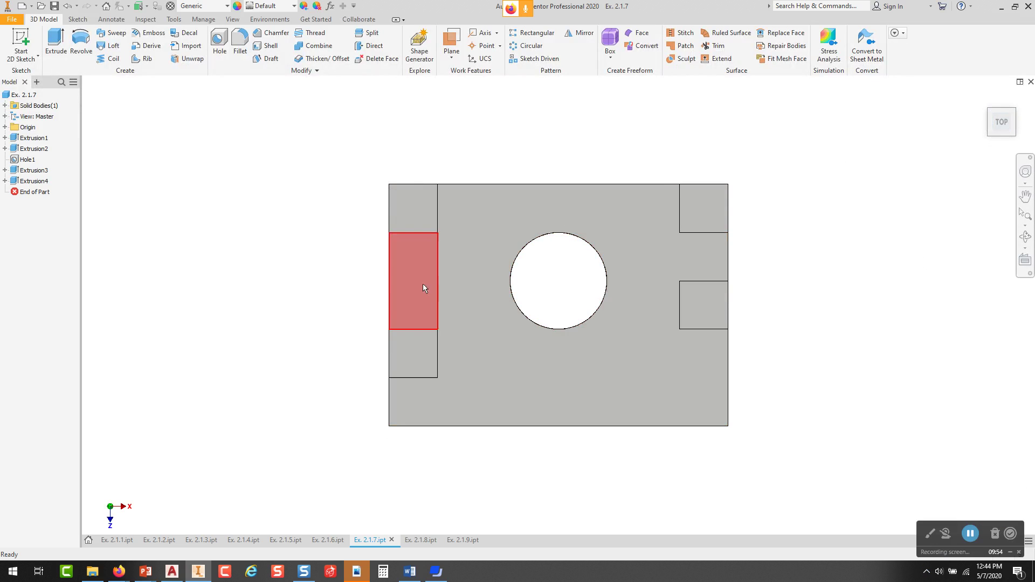
mouse_move(984, 170)
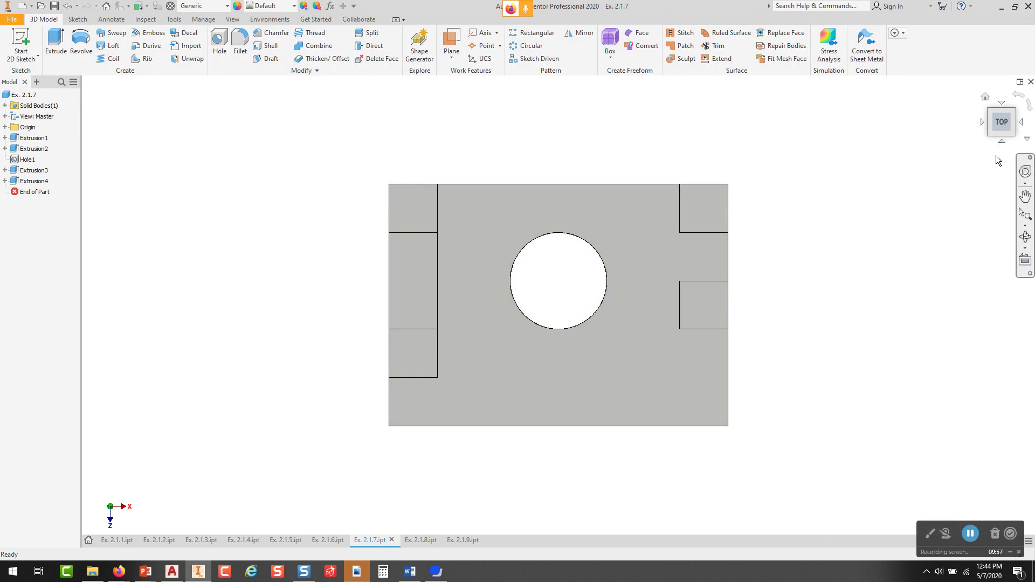
click(1003, 141)
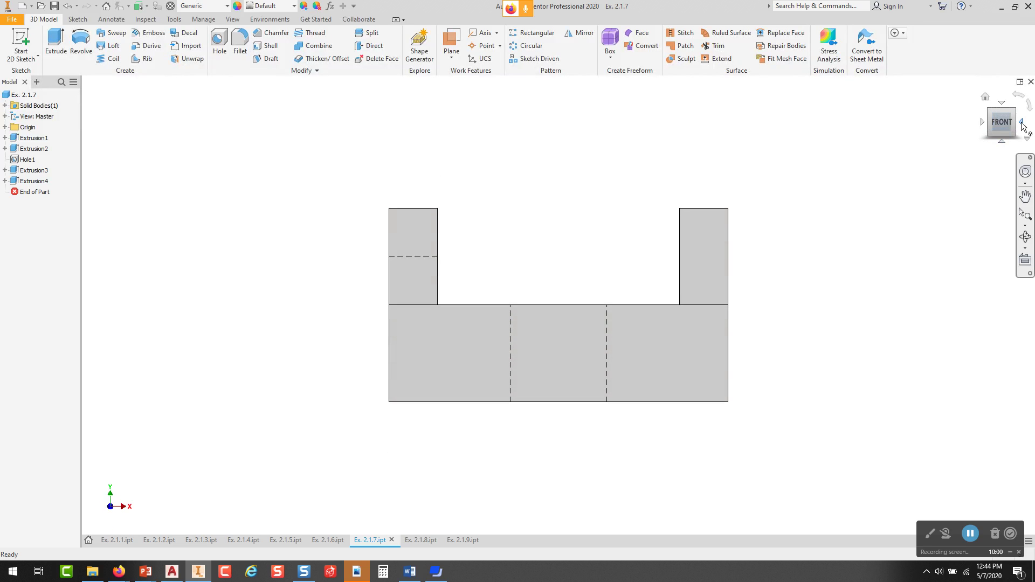
Examine the right-side view of part Ex. 2.1.7 against its front and tilted views to relate the upright edges, ending in the isometric home view
click(1022, 127)
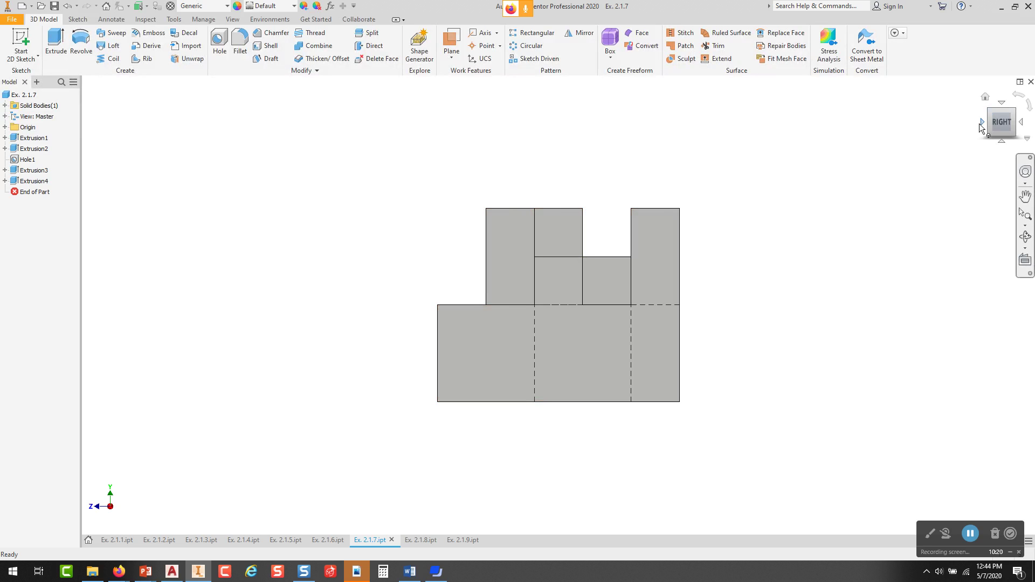
click(983, 126)
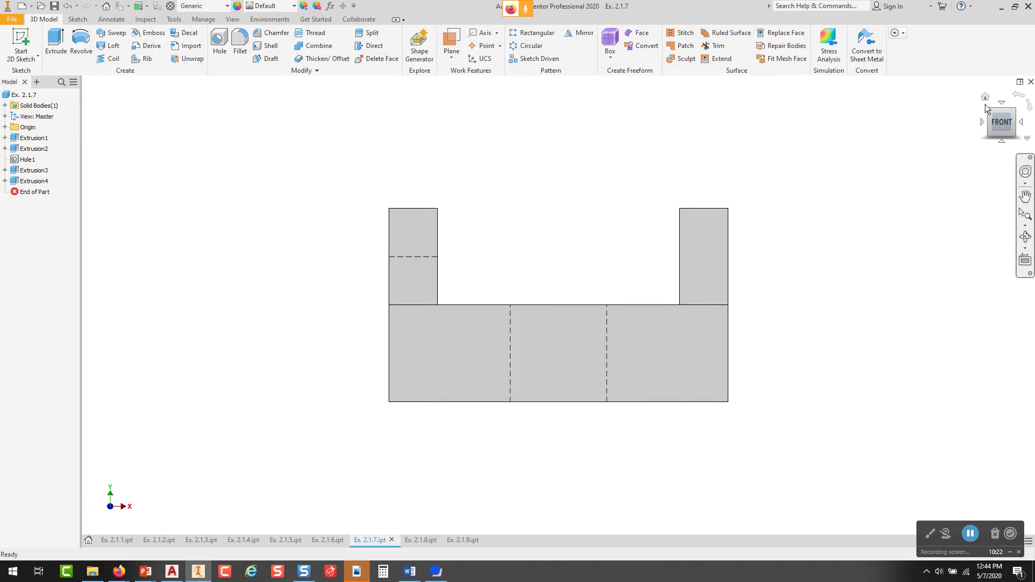
click(984, 97)
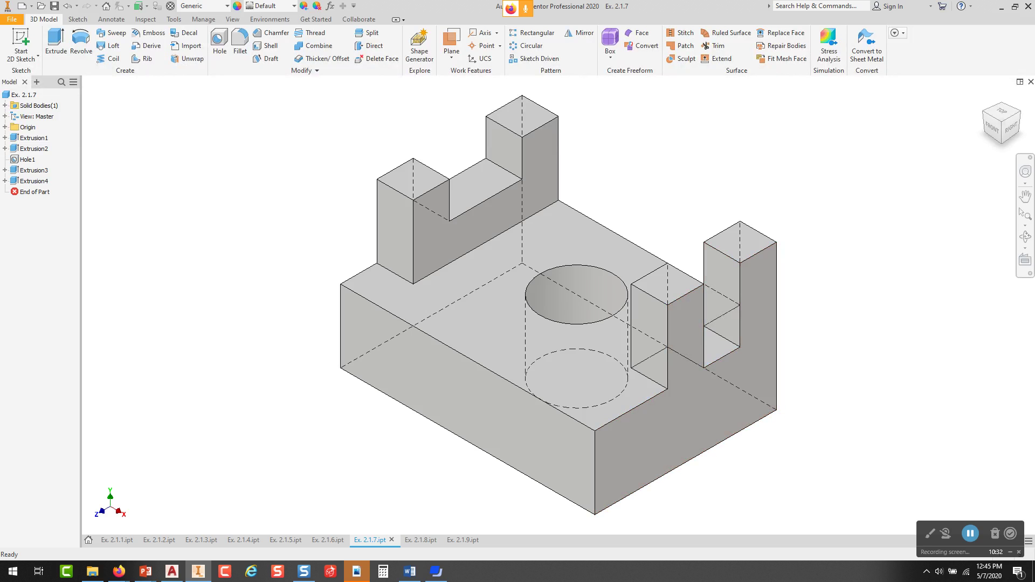
click(1011, 126)
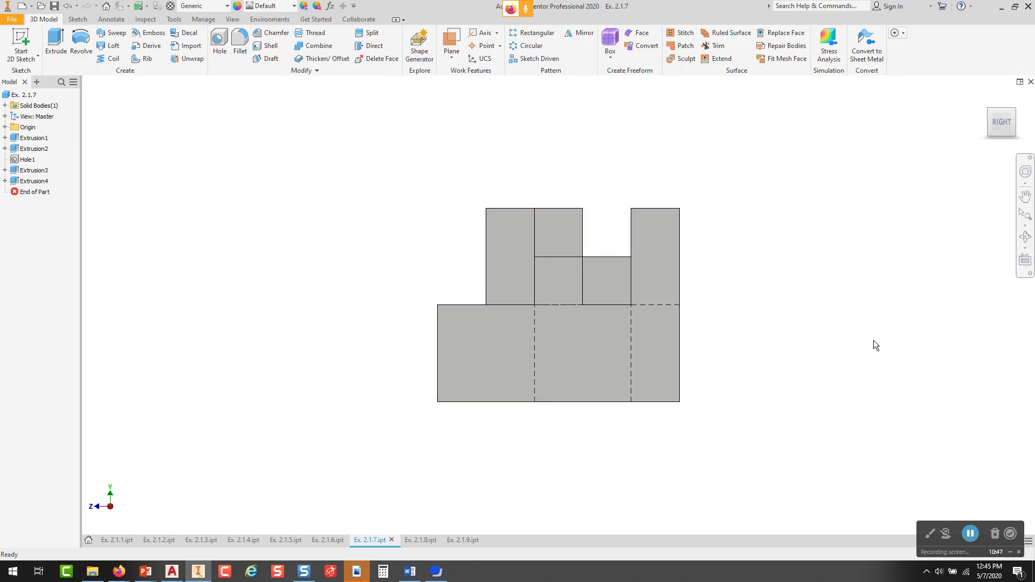
shift+middle_drag(862, 342, 865, 315)
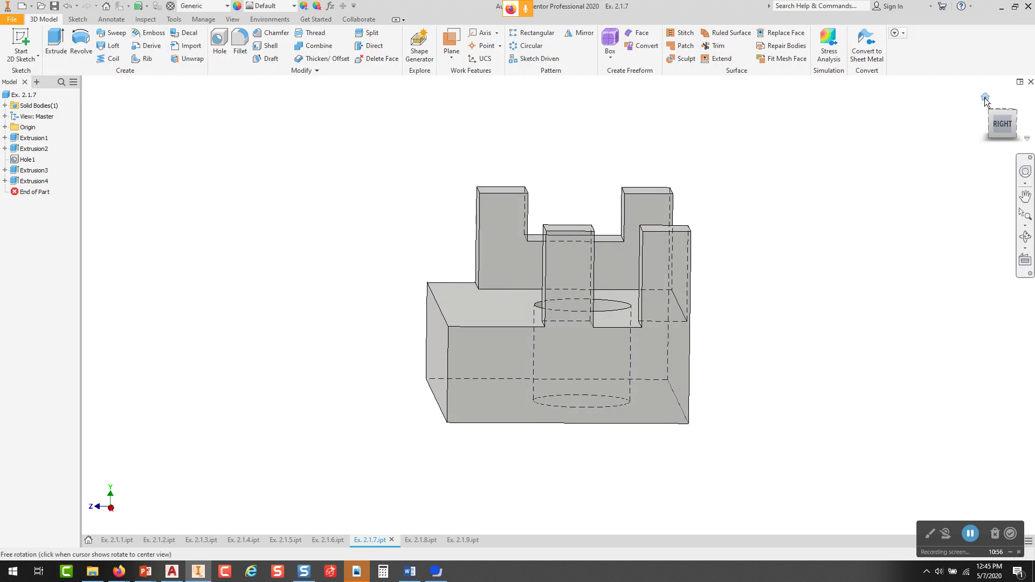
click(985, 98)
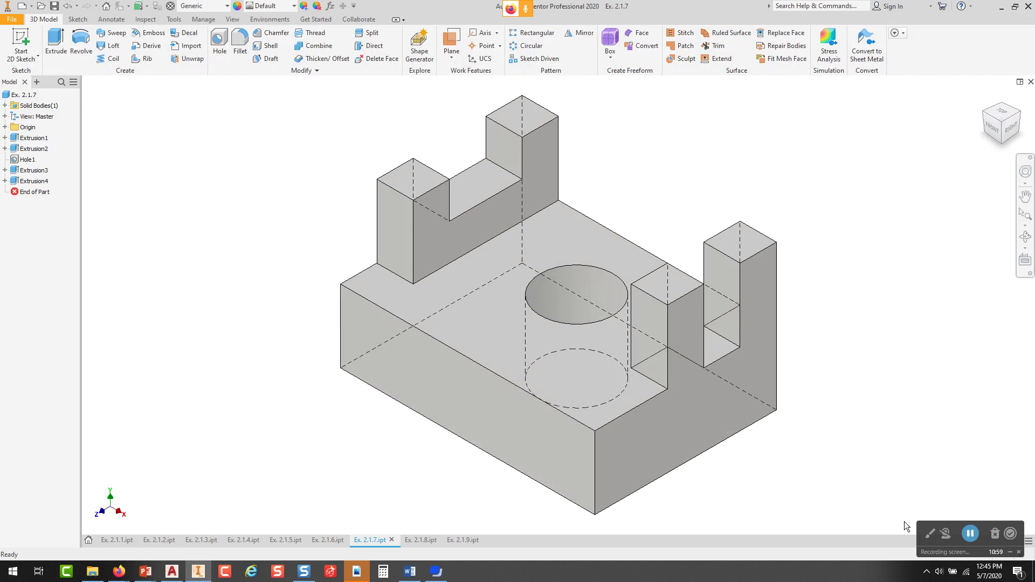
Open part Ex. 2.1.8 and compare its front view with the isometric view to relate the counterbored hole and side notches
click(420, 540)
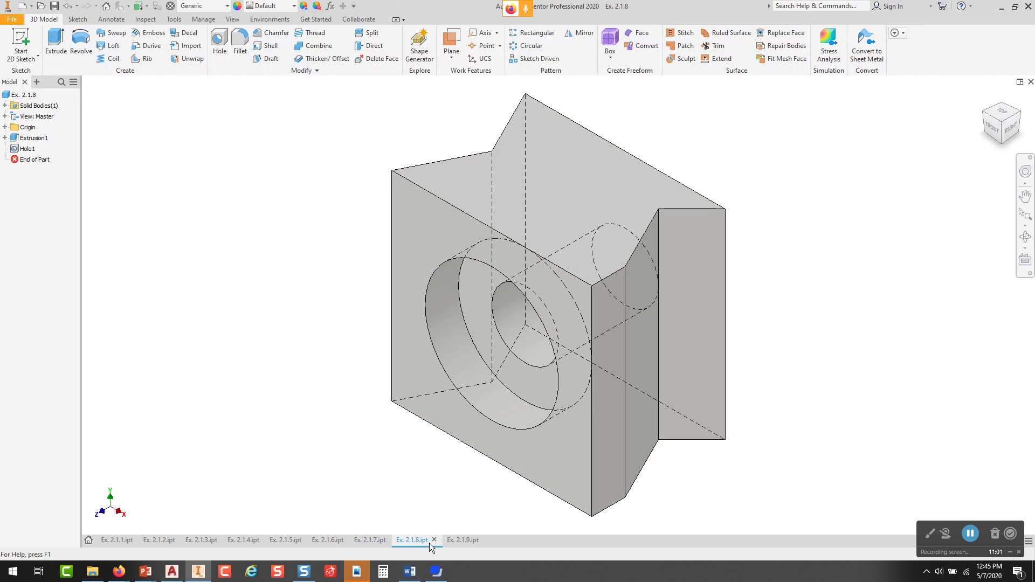
click(993, 129)
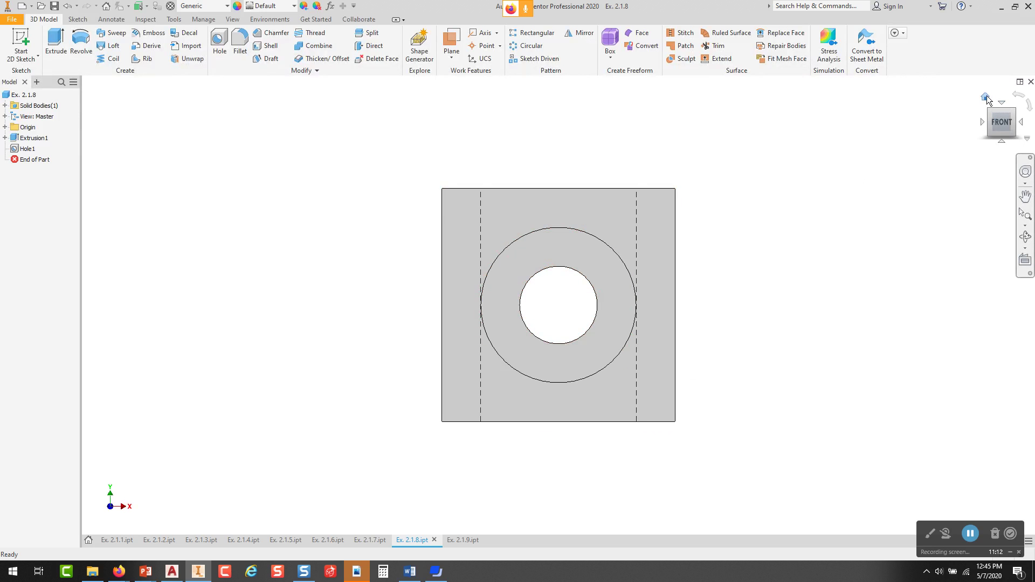
click(986, 98)
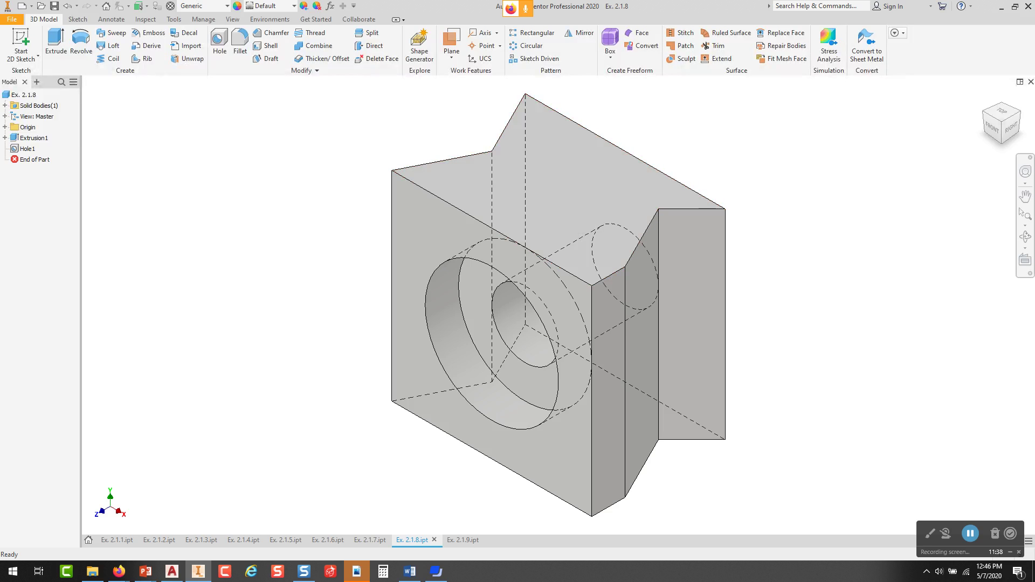
click(993, 128)
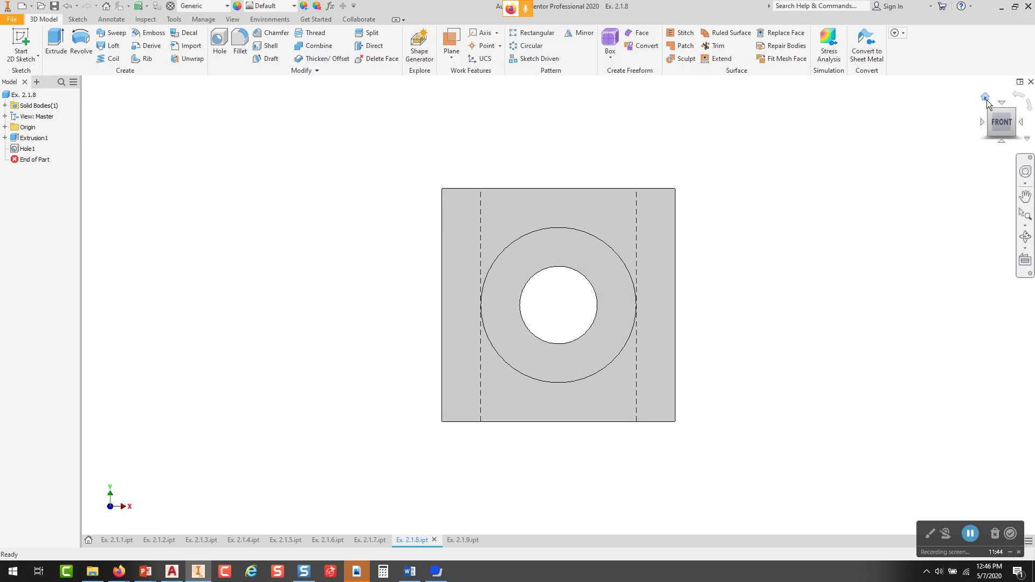
click(985, 98)
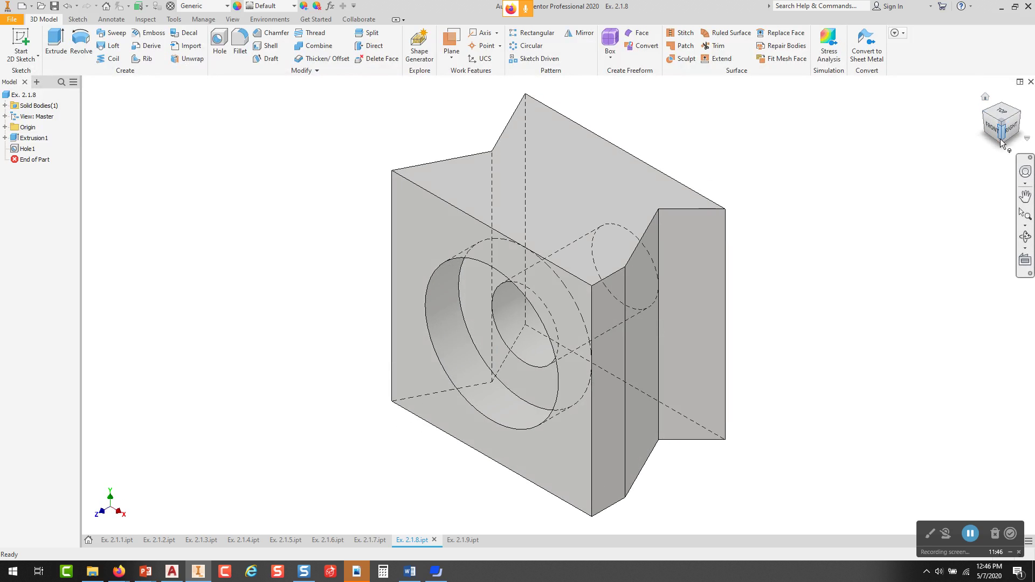
Compare the front and top views of part Ex. 2.1.8 to relate the counterbore and notch edges, ending in the isometric home view
click(991, 130)
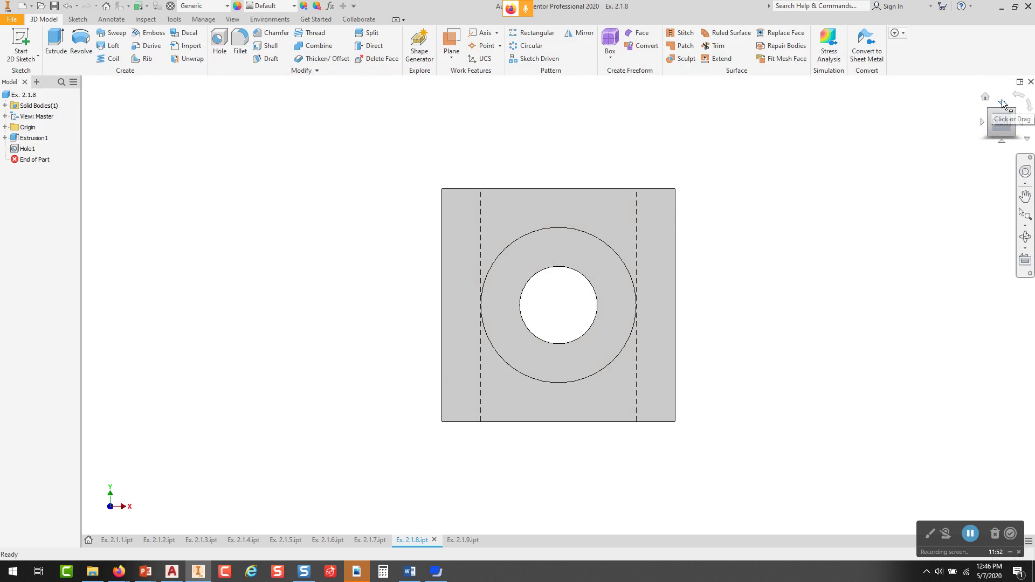
click(1001, 100)
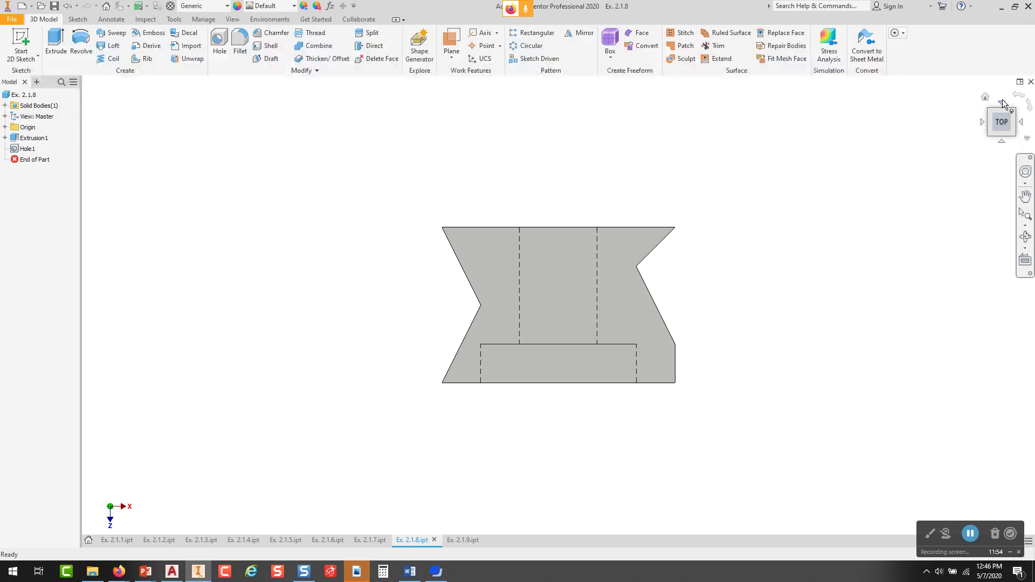
click(1002, 141)
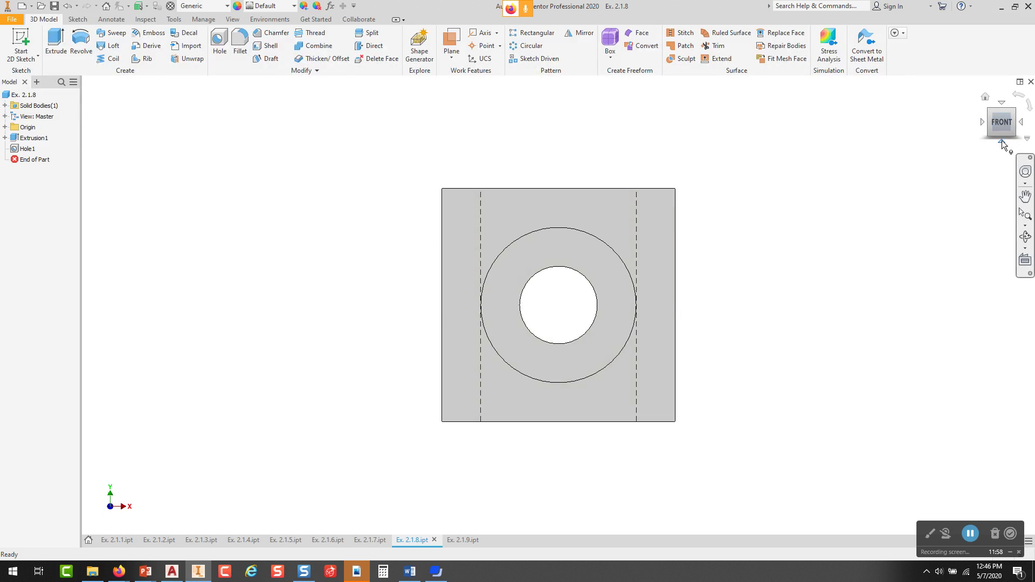
click(985, 97)
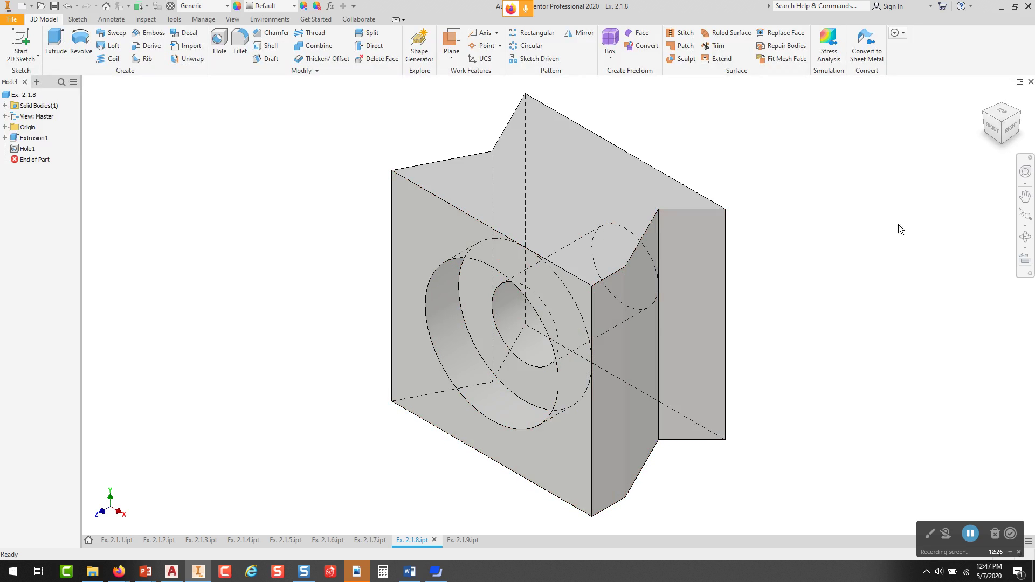
Examine the top and right-side views of part Ex. 2.1.8 against its front view to trace hidden edges, ending in the isometric home view
click(994, 129)
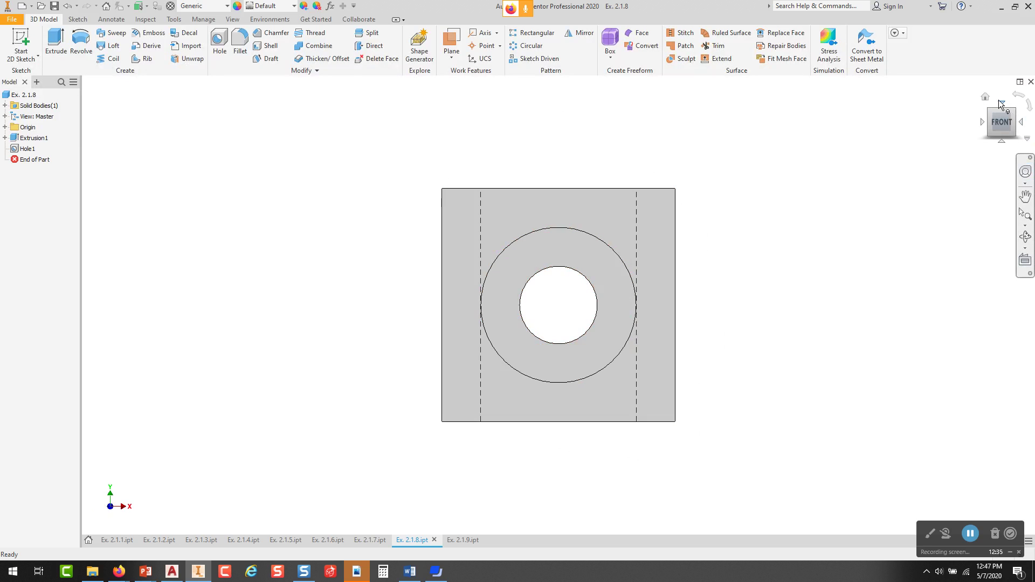
click(999, 100)
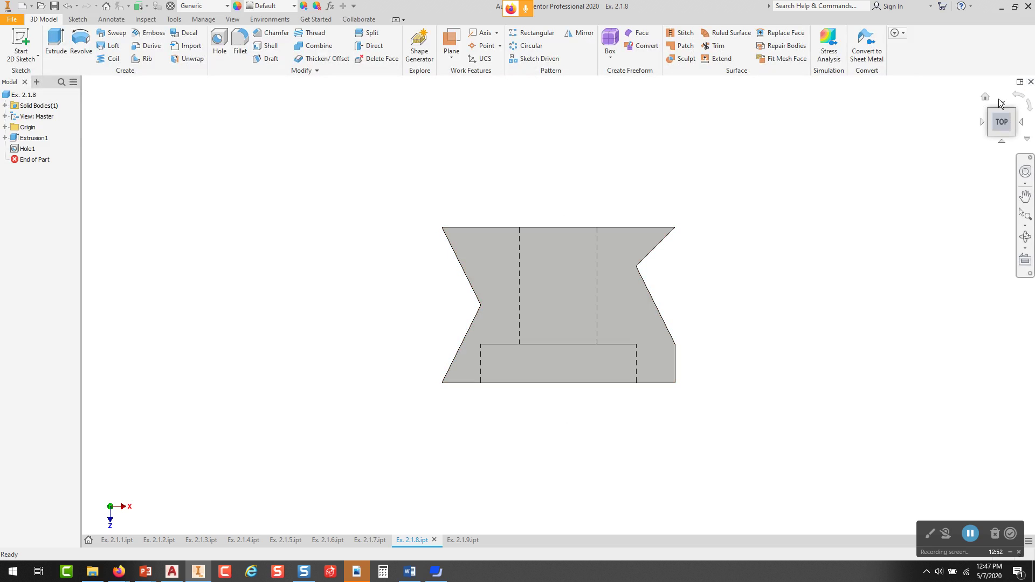
click(1001, 141)
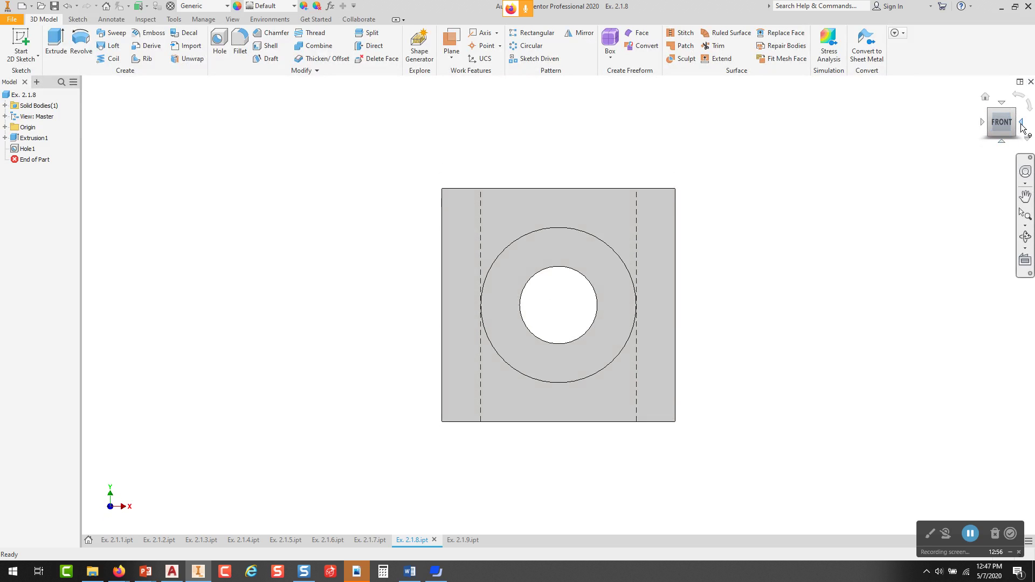
click(1020, 123)
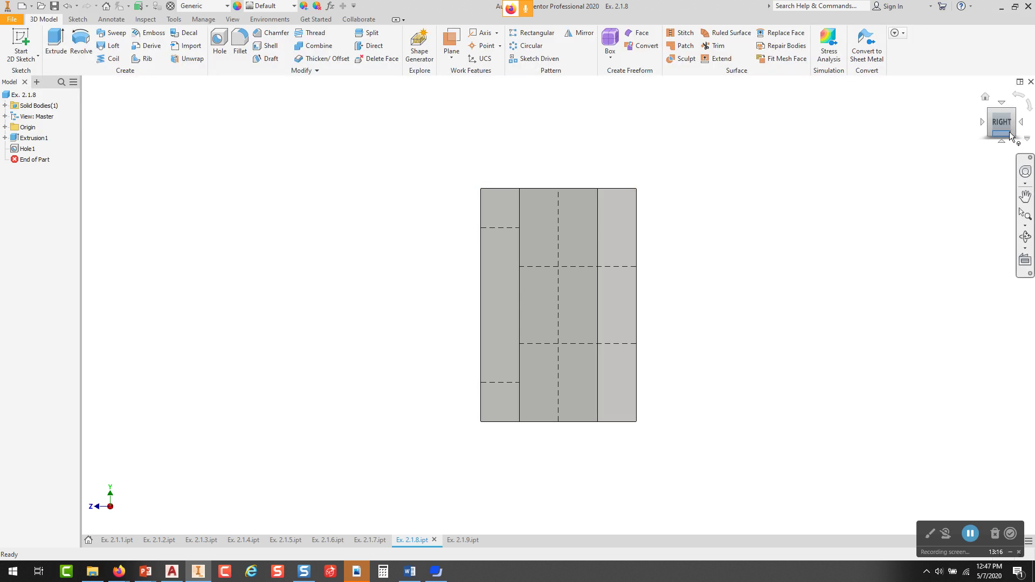
click(981, 122)
click(981, 101)
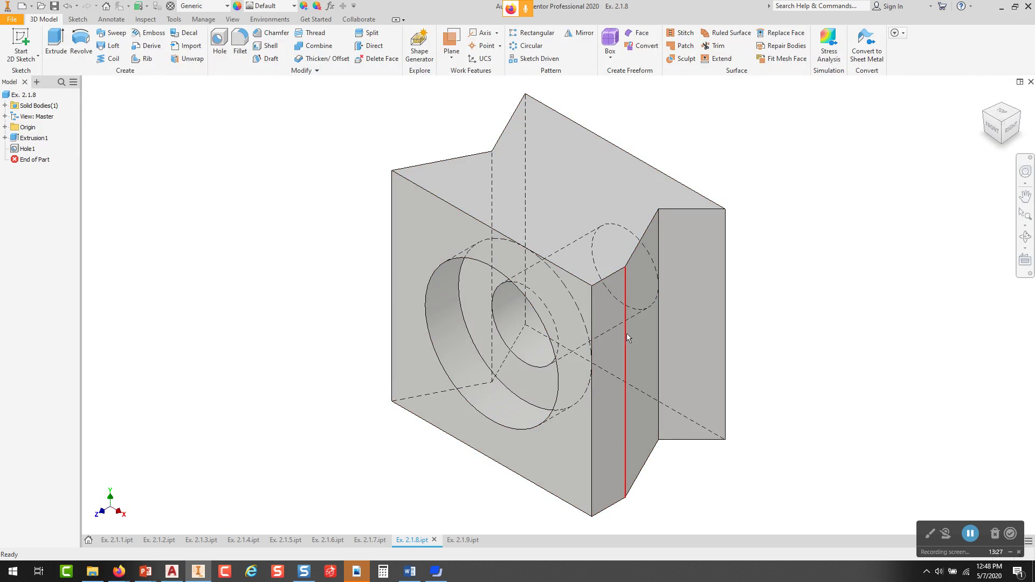
Recap the front, top and right-side views of part Ex. 2.1.8 in sequence, returning to the isometric home view
click(994, 130)
click(1001, 104)
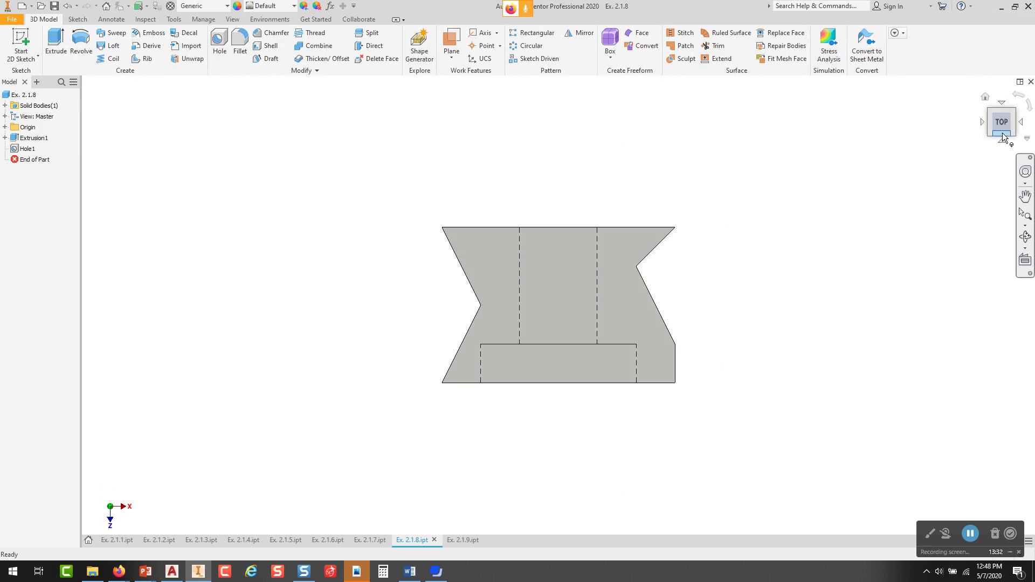
click(1002, 139)
click(1020, 124)
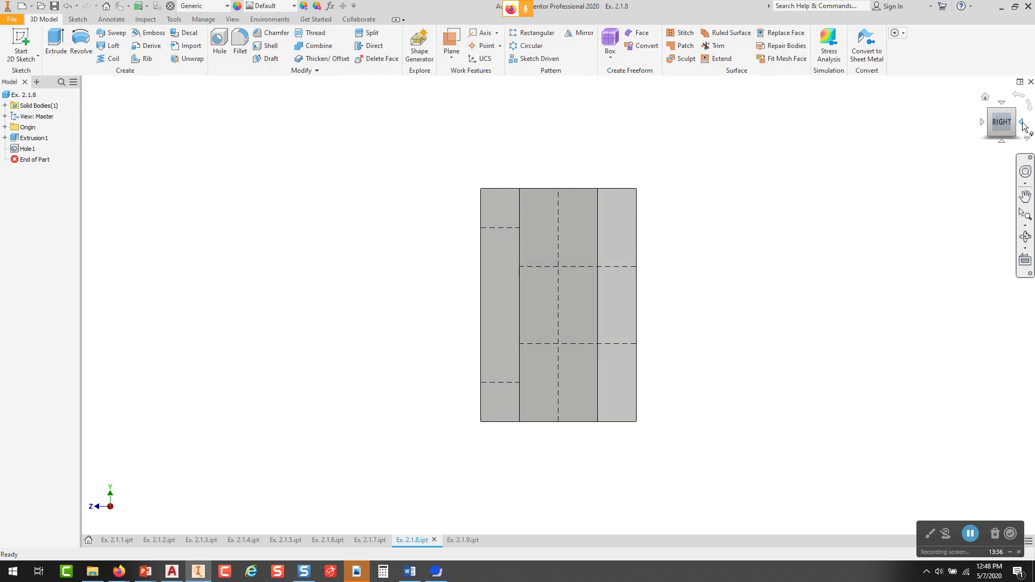
click(986, 97)
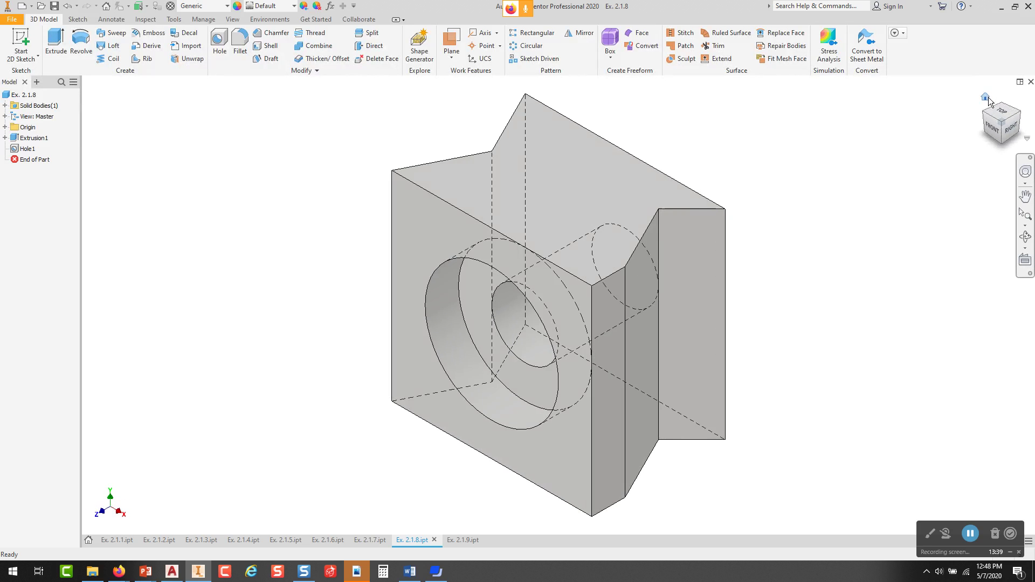
Open part Ex. 2.1.9 and compare its front view with the isometric home view to relate the hole and hidden edges
click(461, 539)
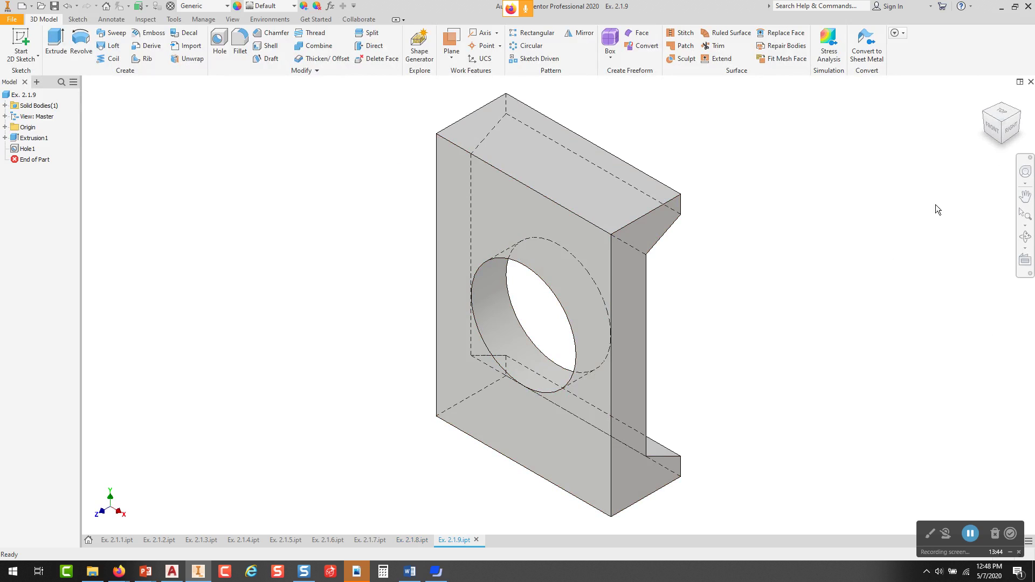
click(994, 130)
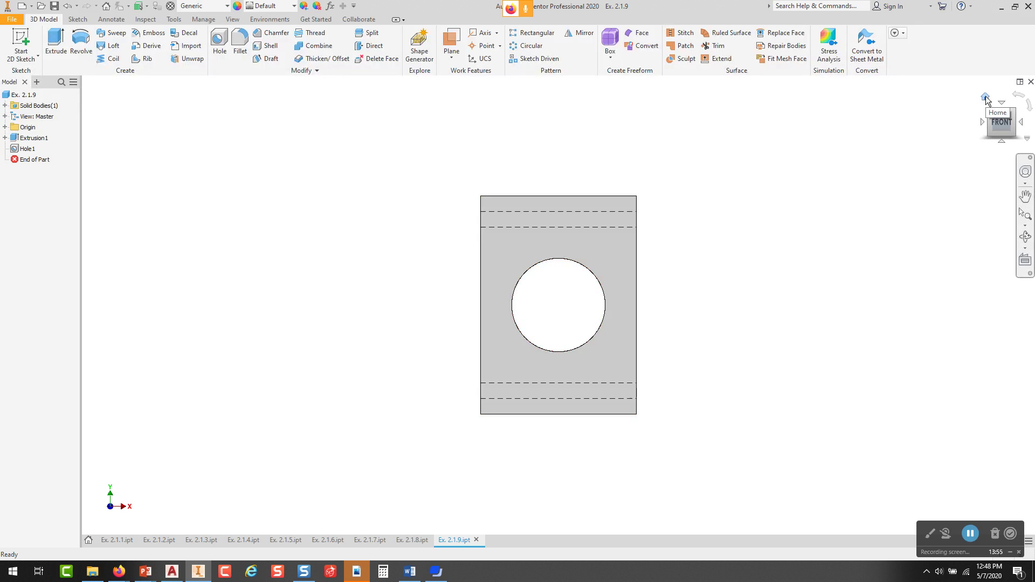
click(985, 97)
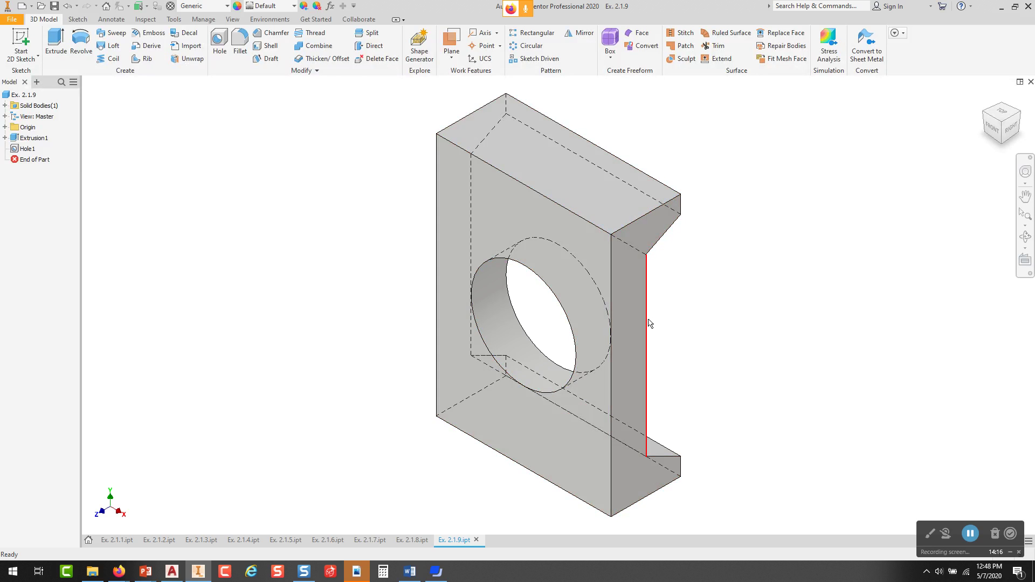
Examine the front, right-side and top views of part Ex. 2.1.9 to trace the hole and flange edges, ending in the isometric home view
click(995, 129)
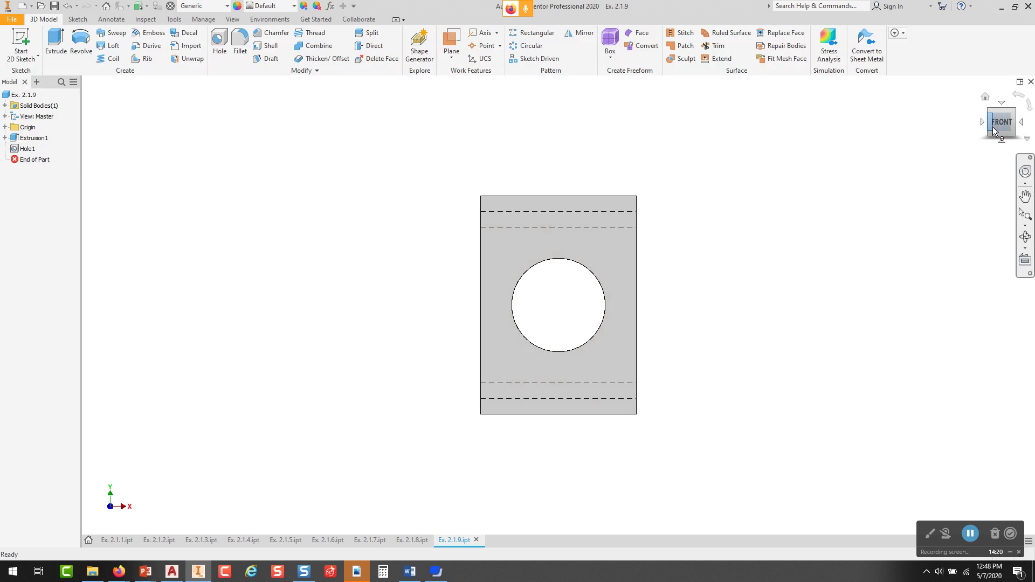
click(1022, 123)
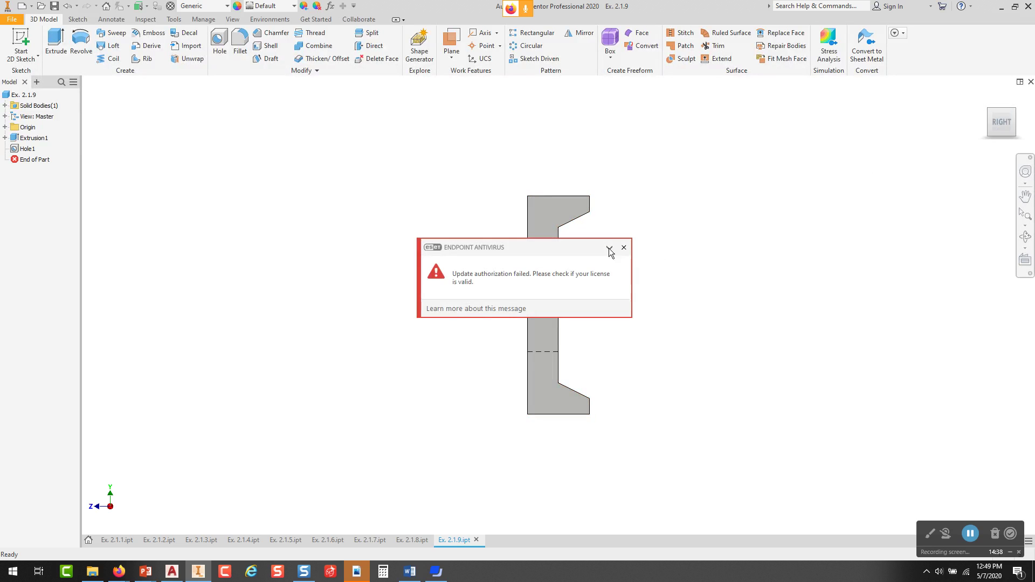
click(623, 248)
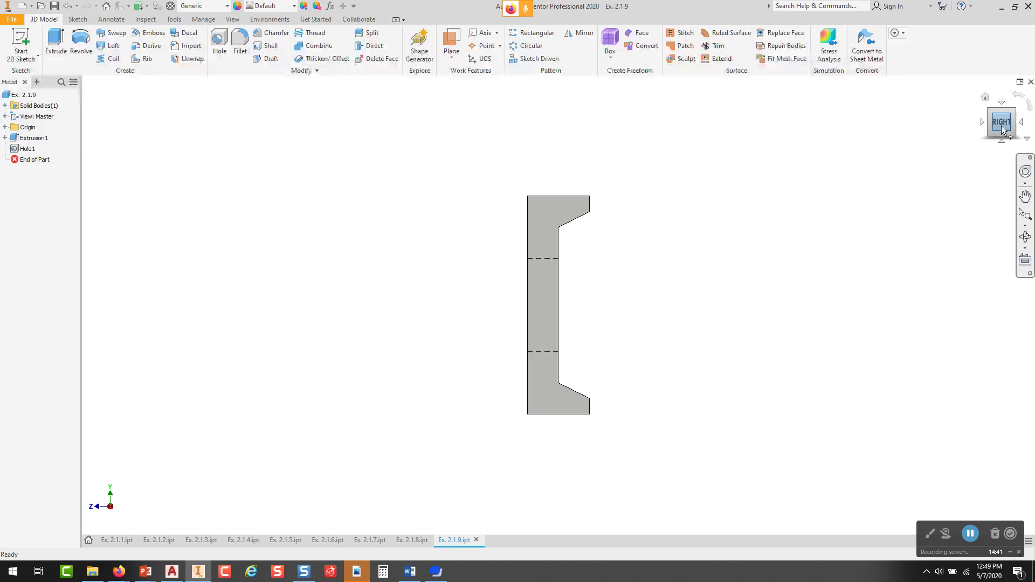
click(981, 122)
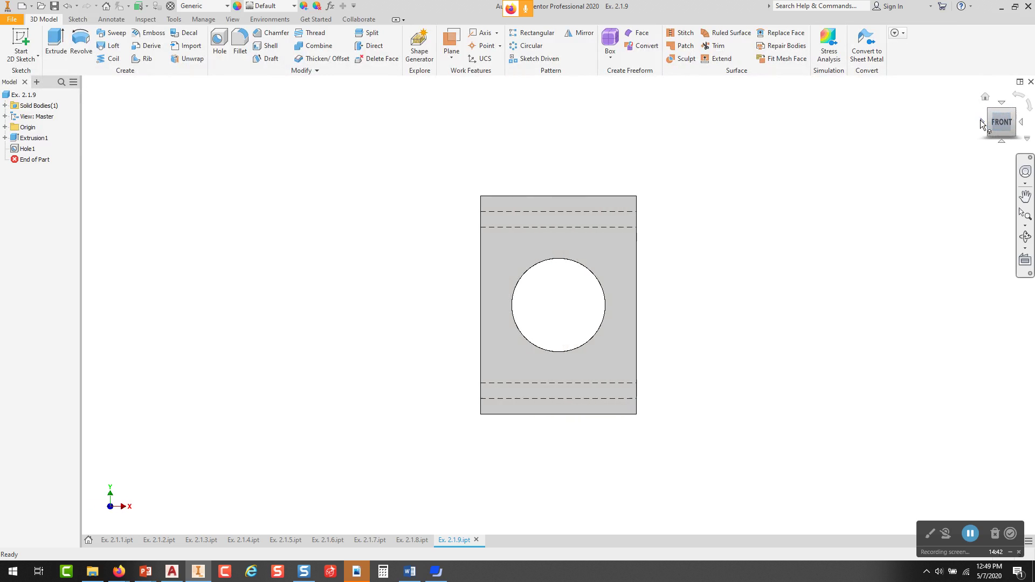
click(1002, 103)
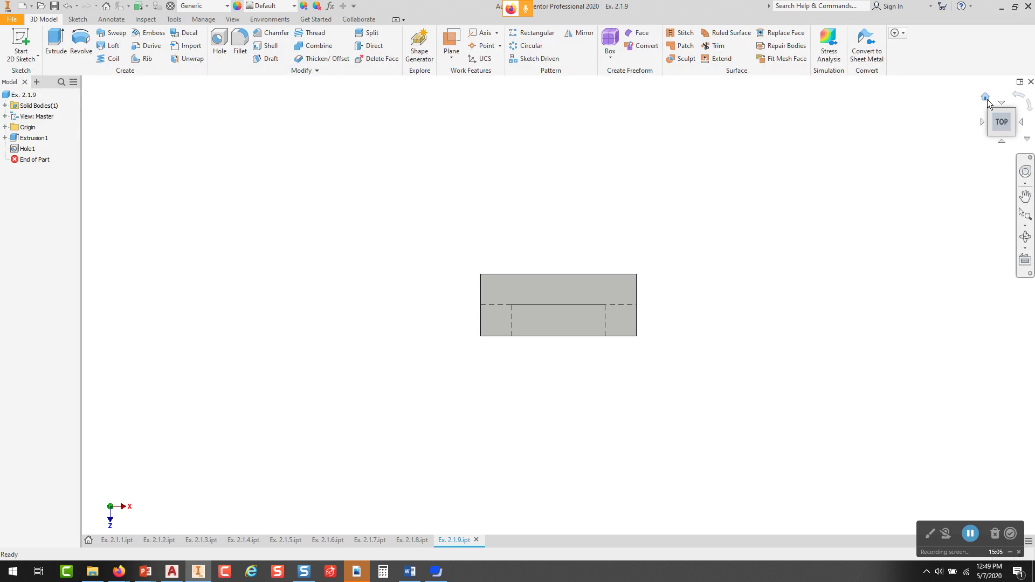
click(986, 97)
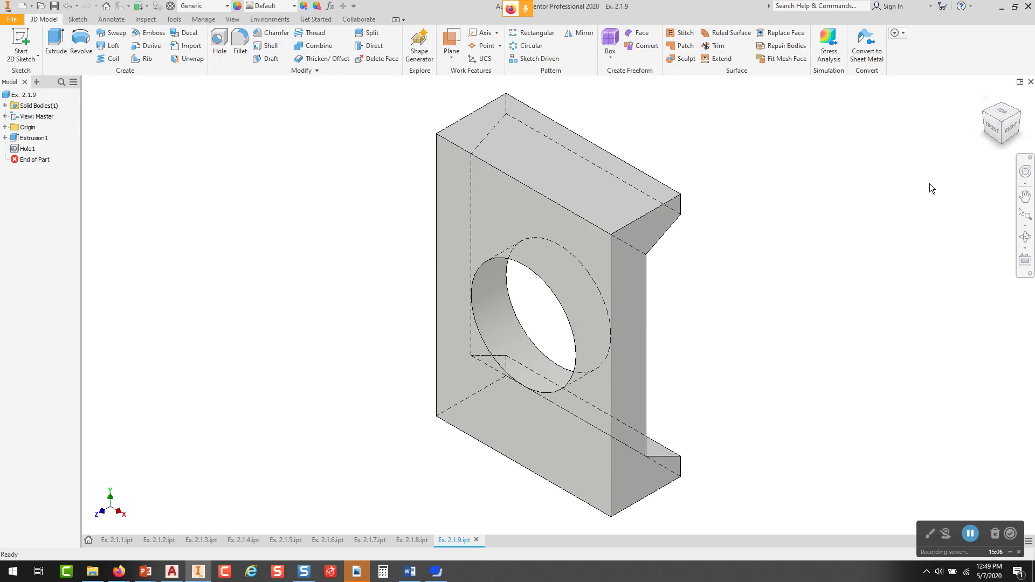
Check the top and right-side views of part Ex. 2.1.9 against its front view, ending in the isometric home view
click(995, 131)
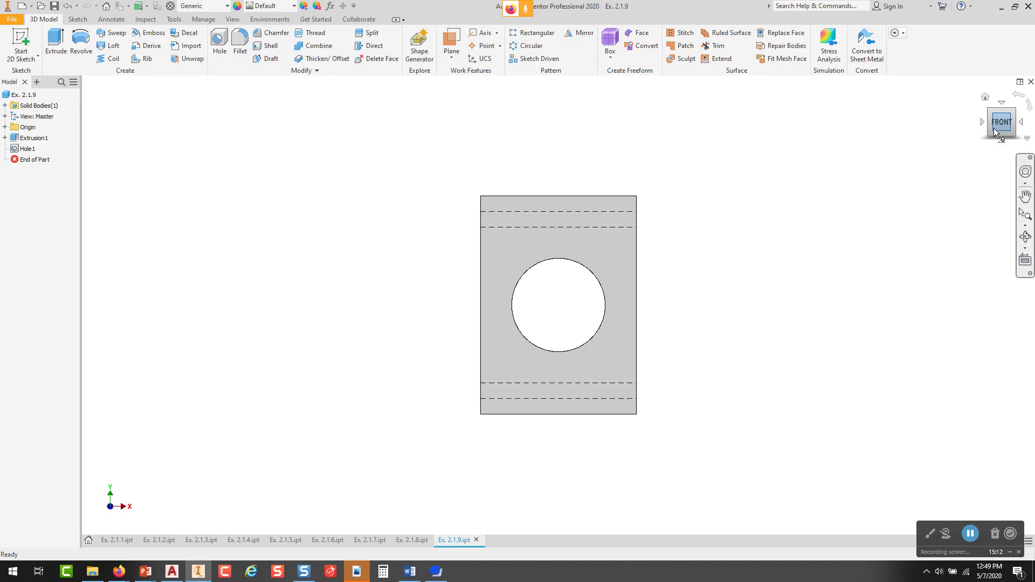
click(1002, 102)
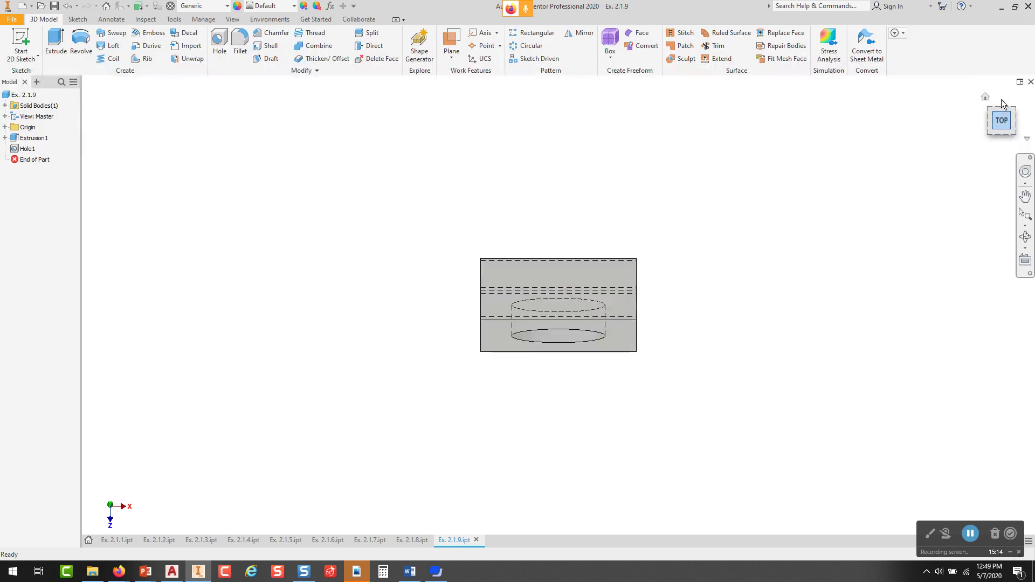
click(1002, 141)
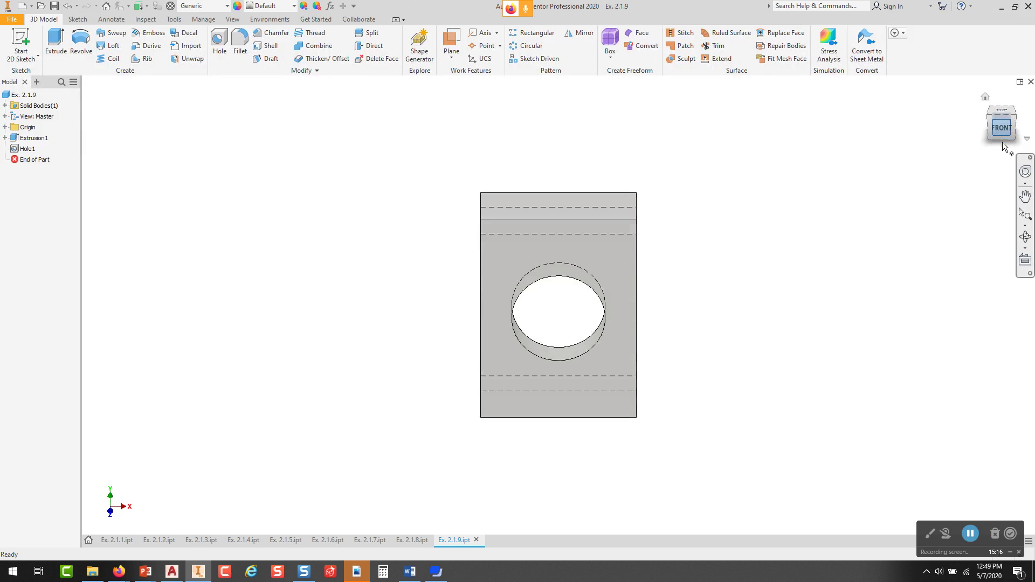
click(1022, 123)
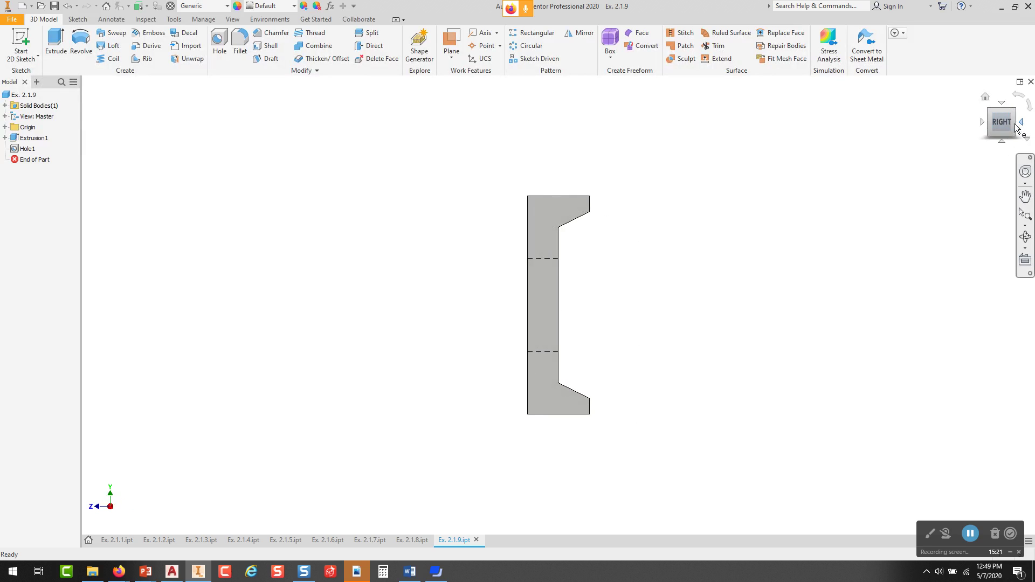
click(982, 124)
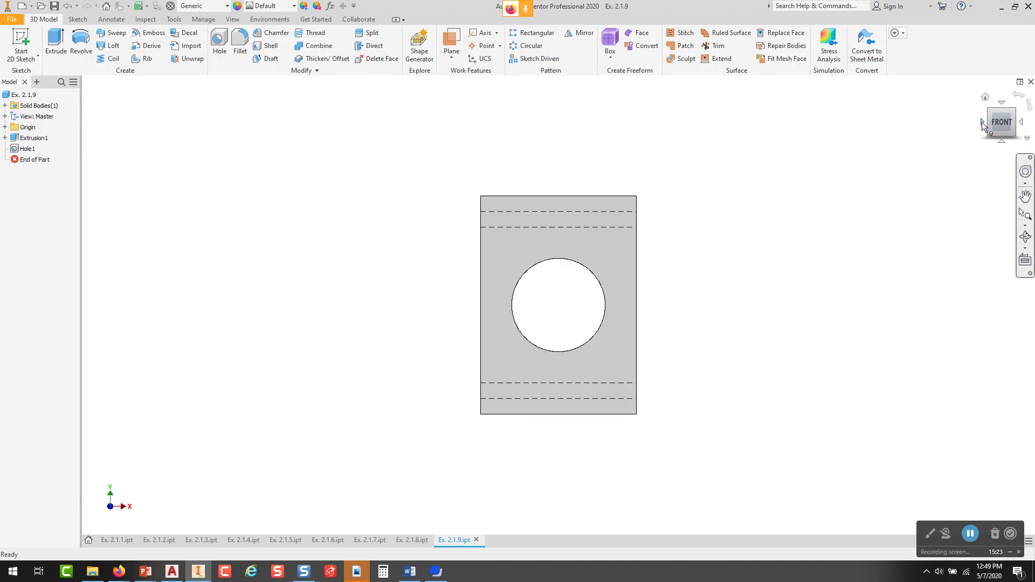
click(985, 98)
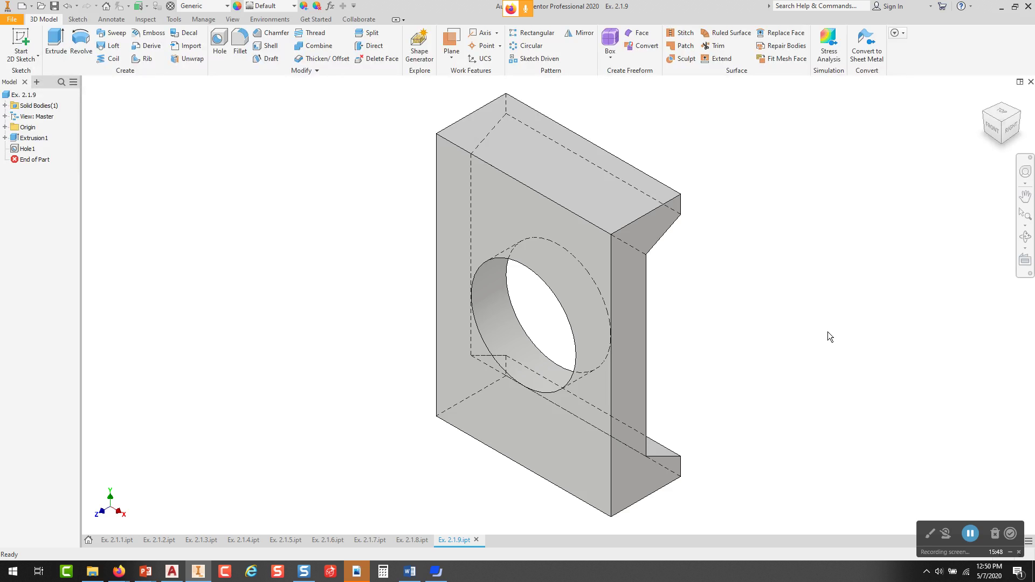
Recap the front, right-side and top views of part Ex. 2.1.9 in sequence, returning to the isometric home view
click(993, 128)
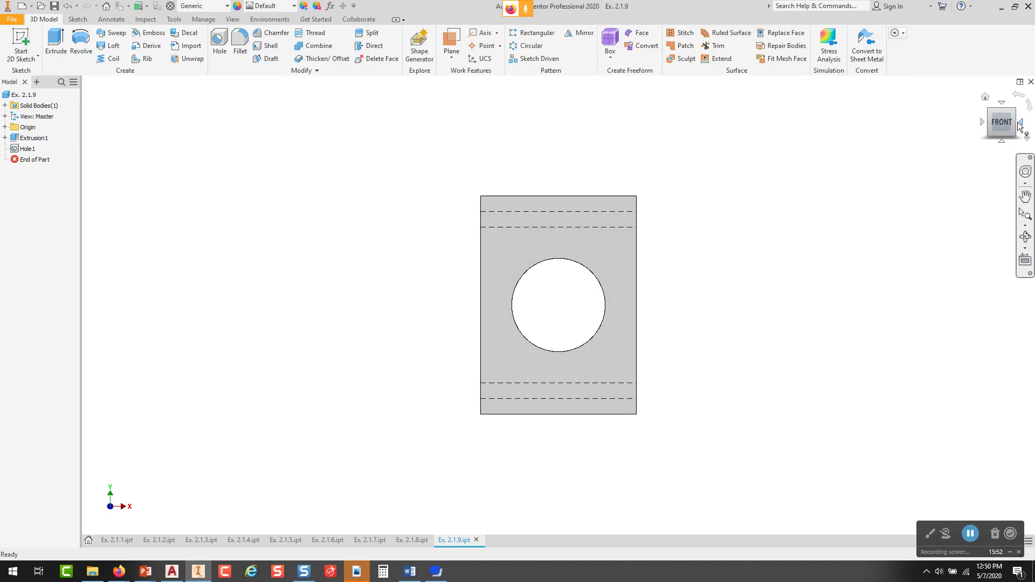
click(1020, 123)
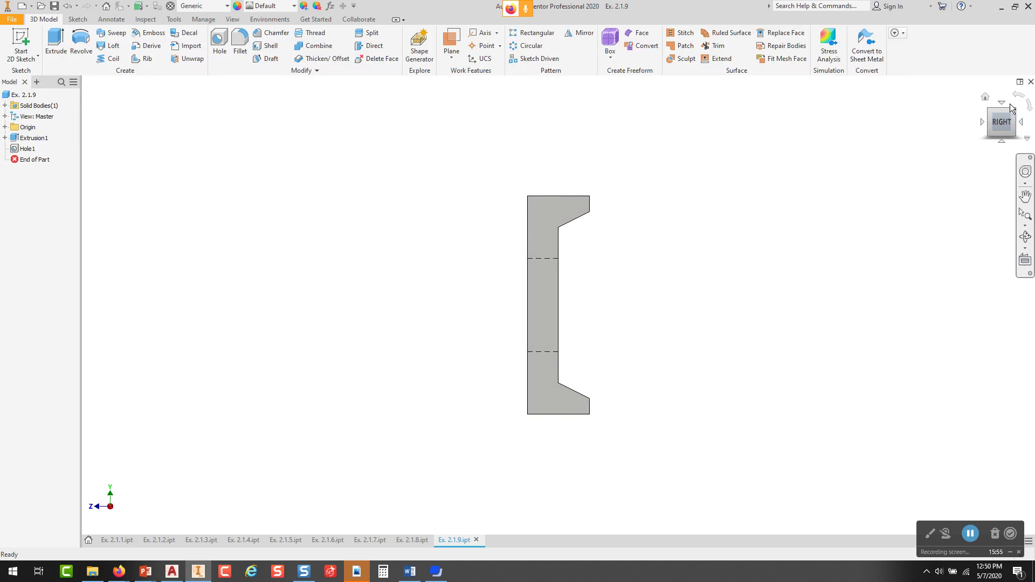
click(982, 121)
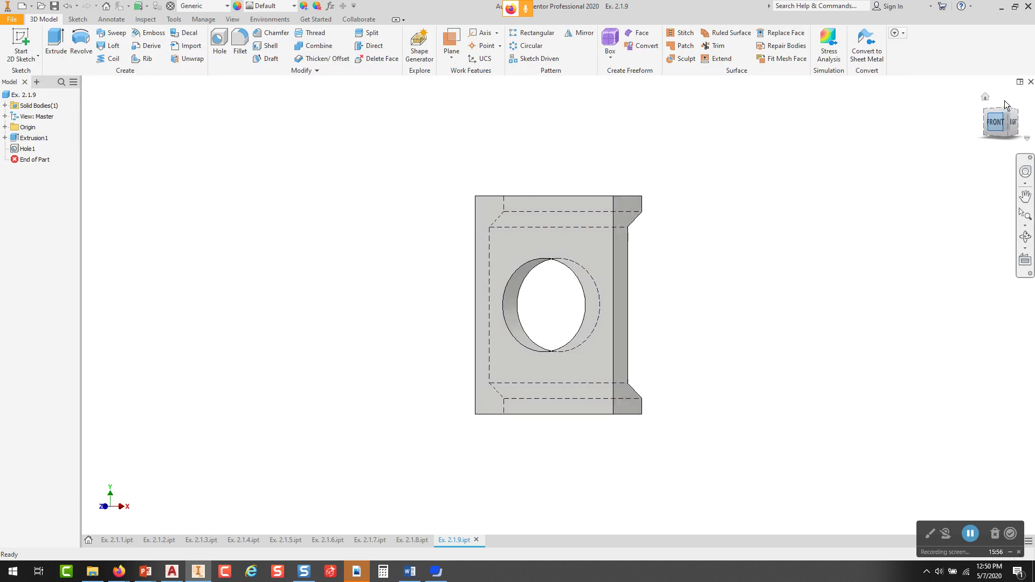
click(1003, 103)
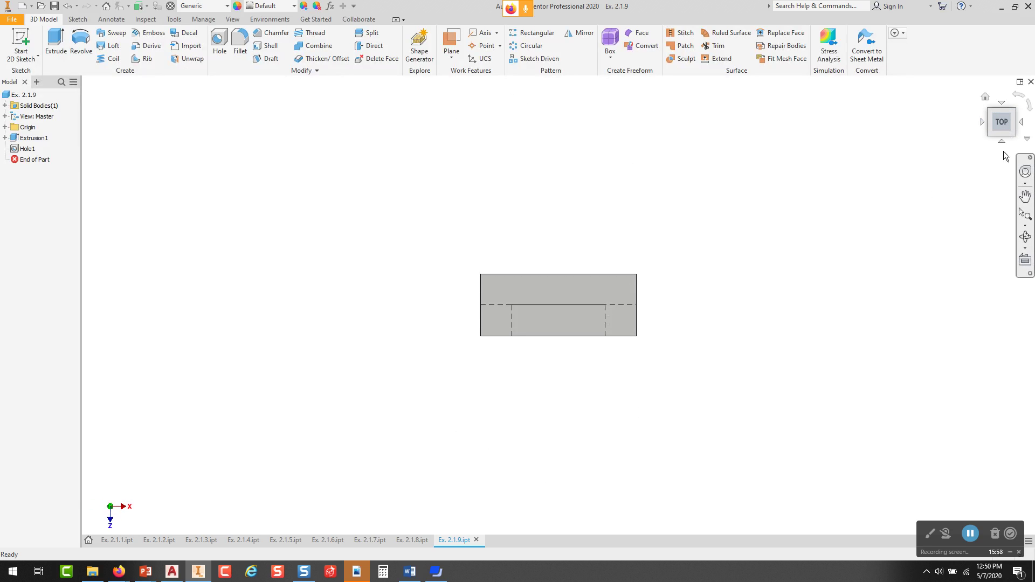
click(984, 97)
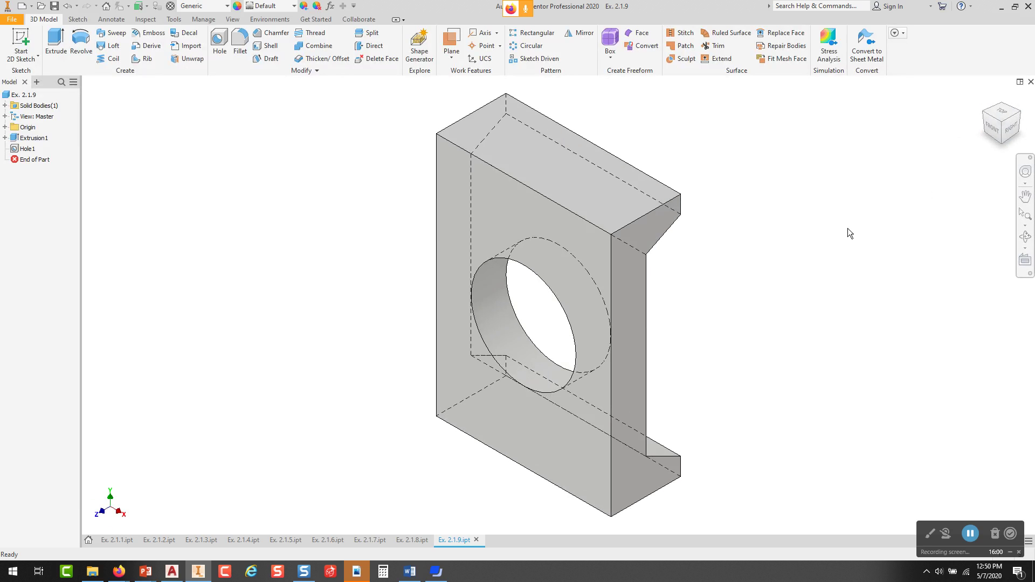